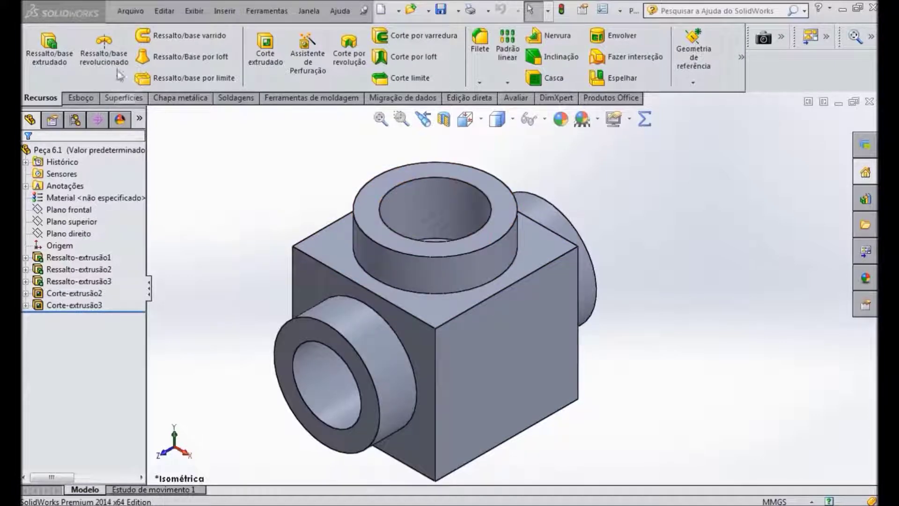
# Open the Arquivo (File) menu of the open block part Peça 6.1.
pyautogui.click(127, 11)
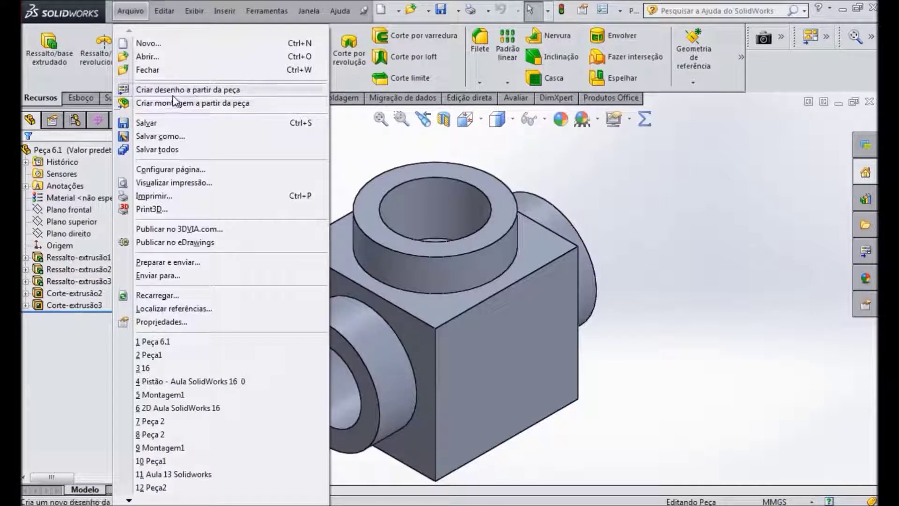
# Create a drawing from the part on an A4 (ISO) portrait sheet format.
pyautogui.click(229, 91)
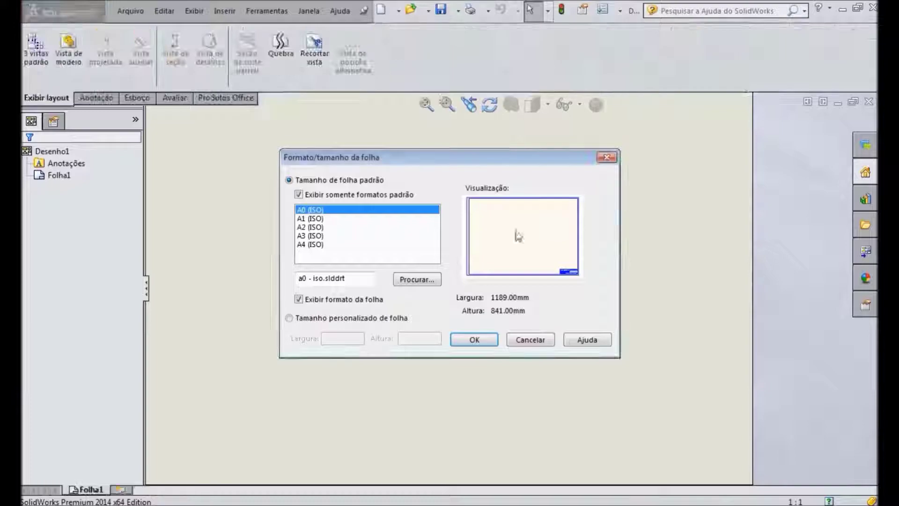
pyautogui.click(324, 245)
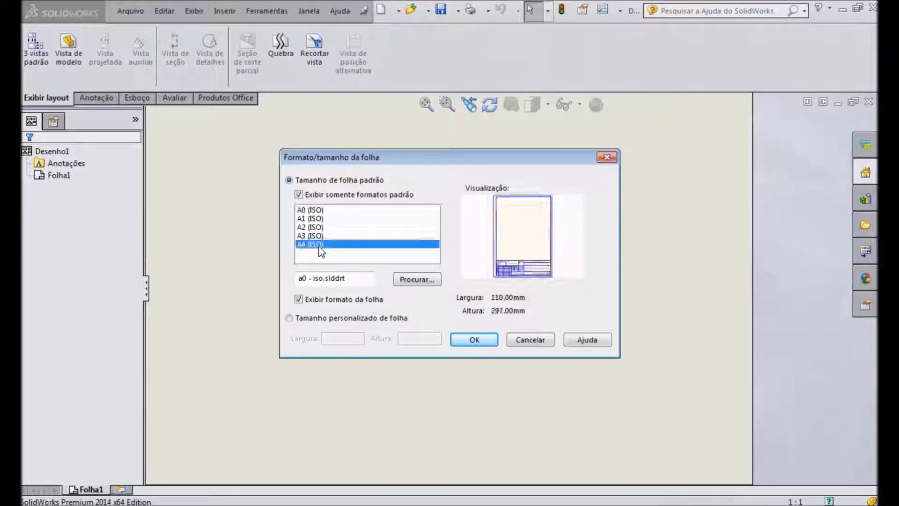
pyautogui.click(474, 340)
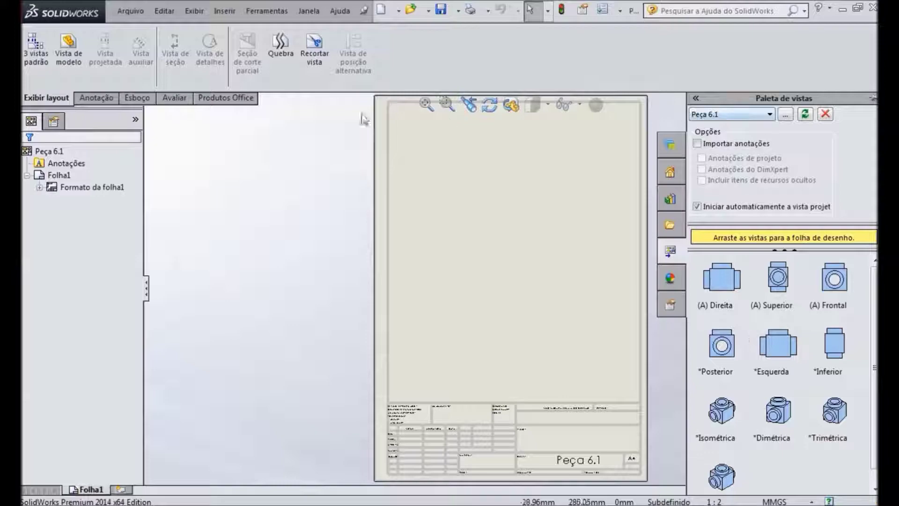
# Toggle the task pane from Exibir and open the Paleta de vistas listing Peça 6.1's views.
pyautogui.click(197, 11)
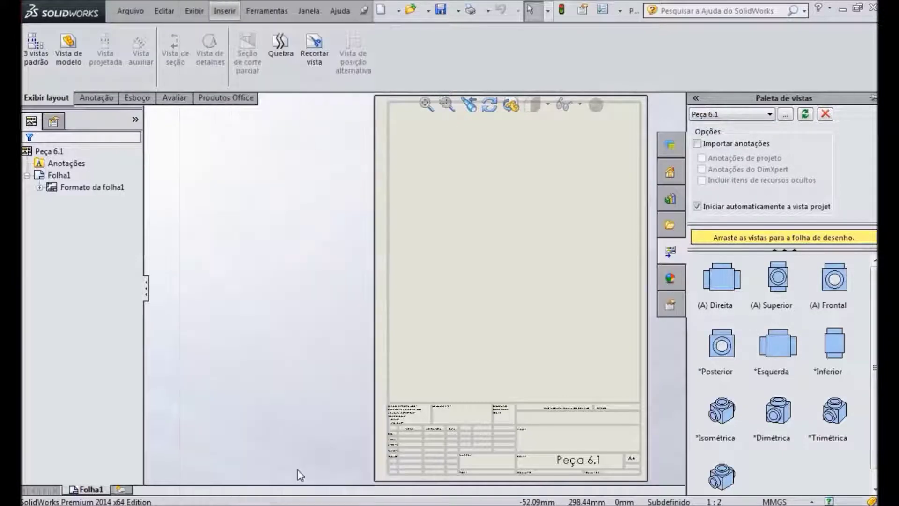
pyautogui.click(193, 17)
pyautogui.click(193, 14)
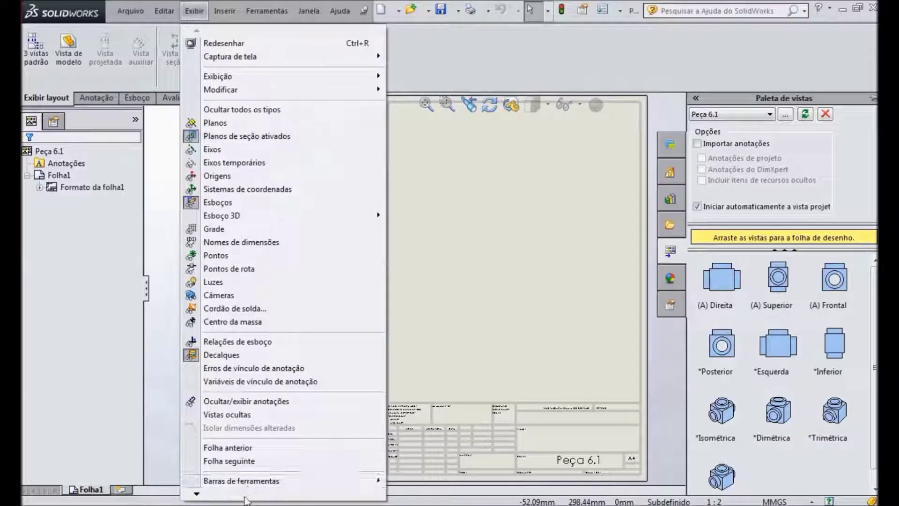
pyautogui.moveTo(197, 493)
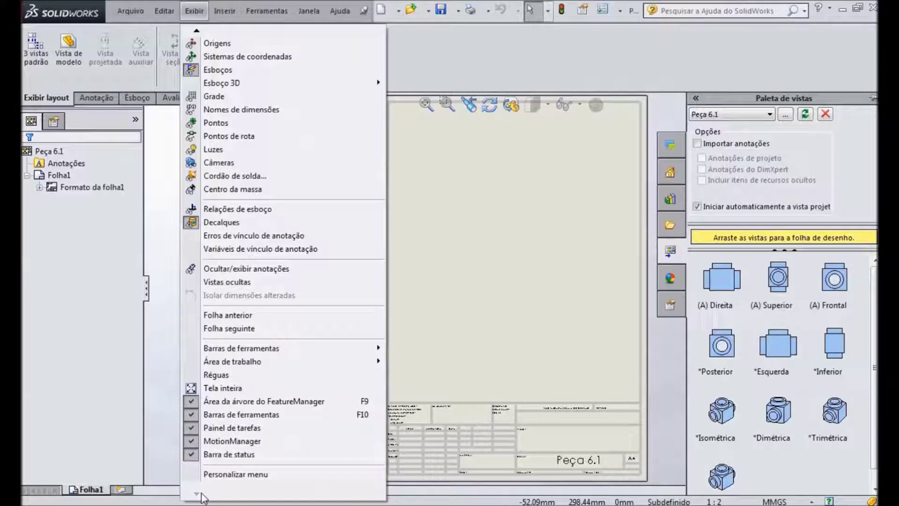
pyautogui.click(229, 428)
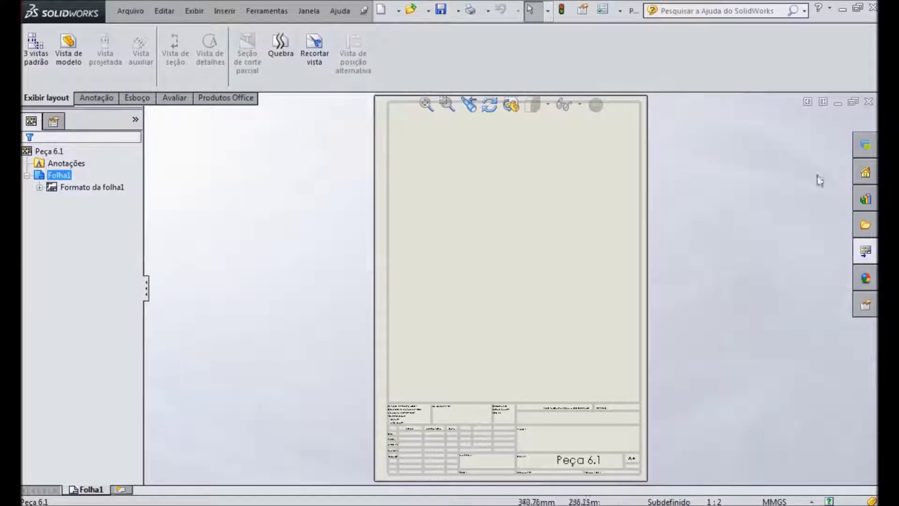
pyautogui.click(866, 252)
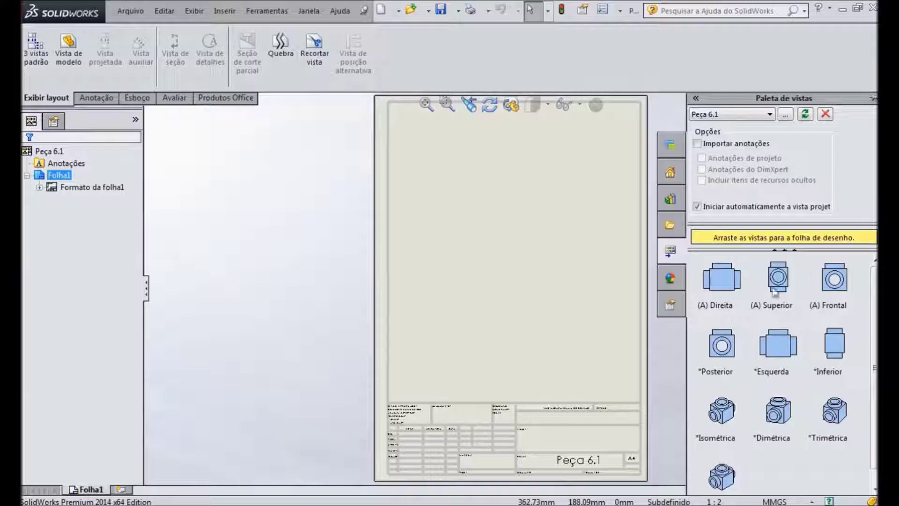
# Place the (A) Direita view top-left with a projected side view to its right.
pyautogui.moveTo(731, 286); pyautogui.dragTo(465, 180)
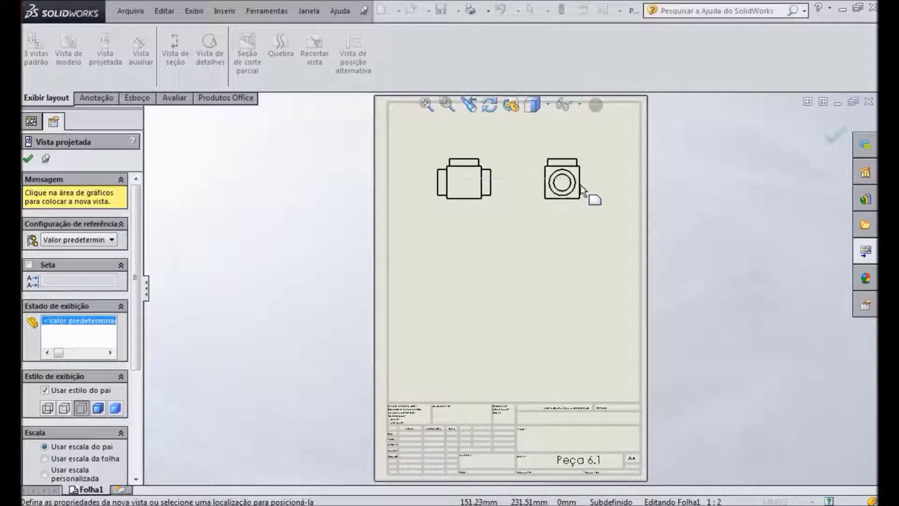
pyautogui.click(577, 185)
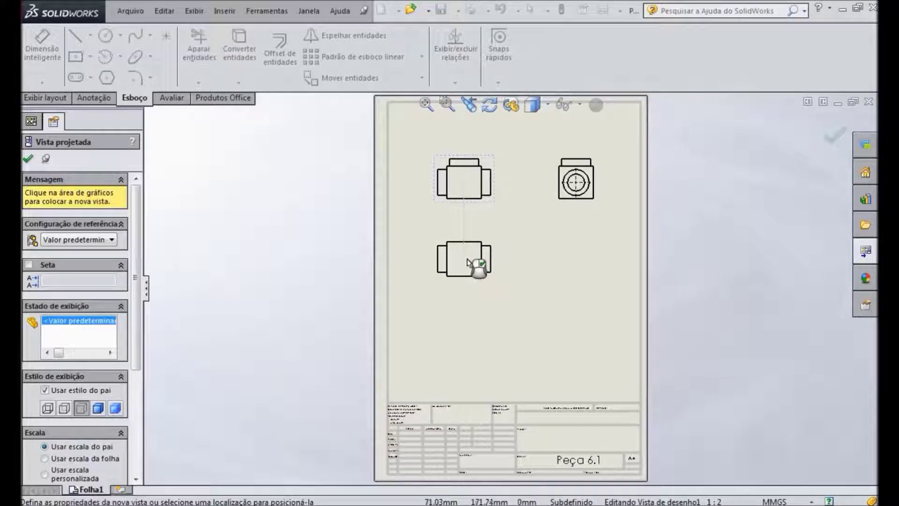
pyautogui.press('Escape')
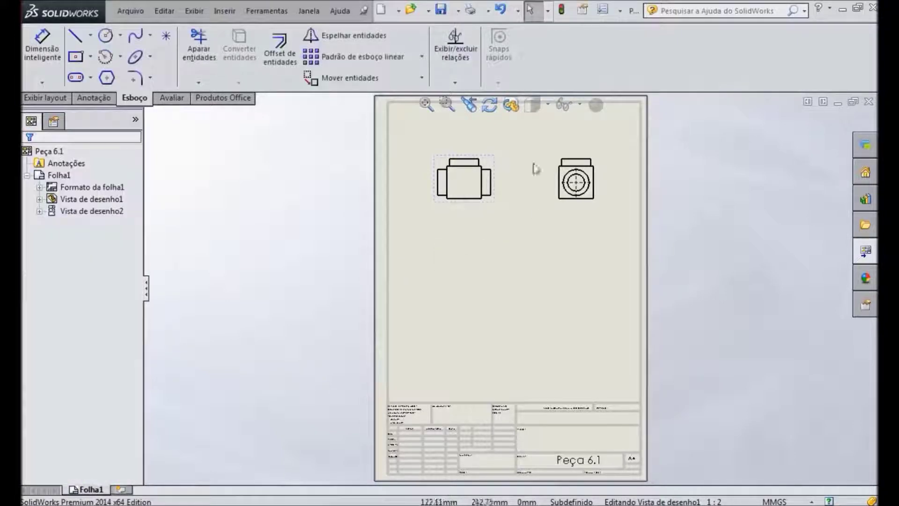
pyautogui.scroll(-1, 585, 151)
pyautogui.scroll(-1, 595, 169)
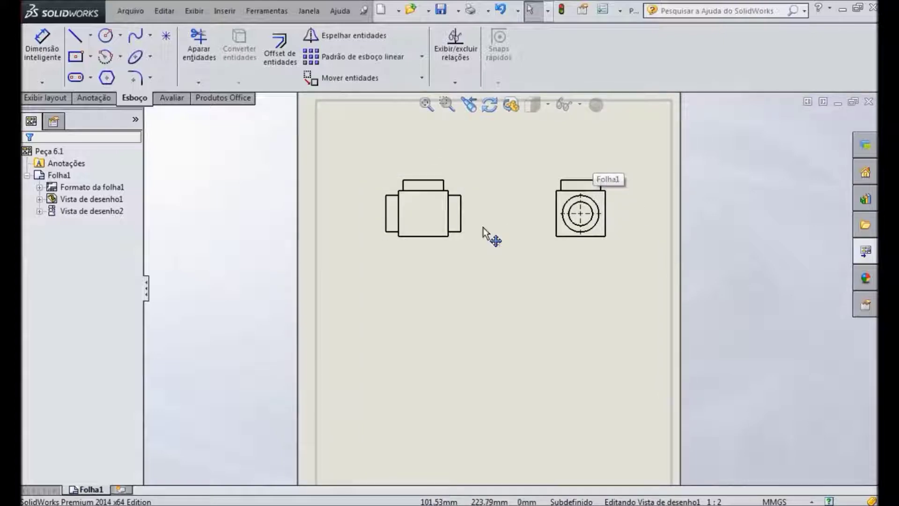
# Set the views' display style to Linhas ocultas visíveis after trying the shaded styles.
pyautogui.click(443, 162)
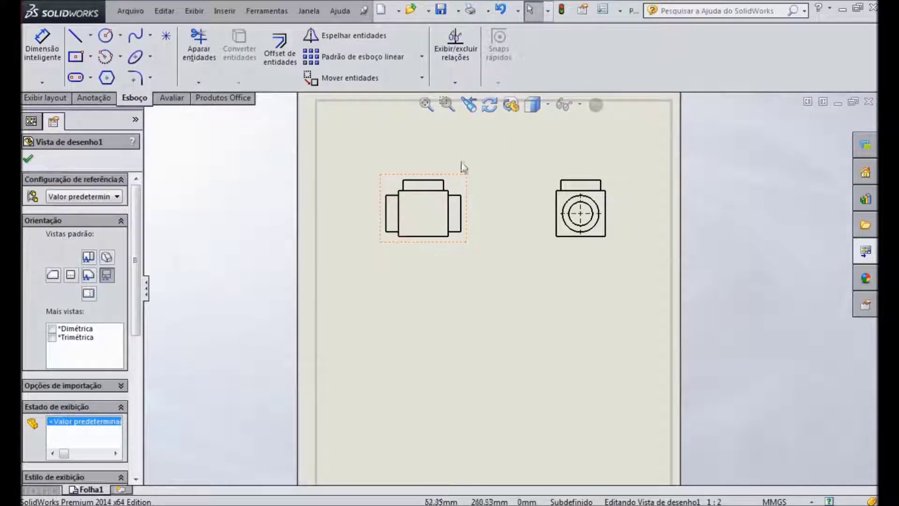
pyautogui.moveTo(136, 266); pyautogui.dragTo(137, 338)
pyautogui.click(104, 343)
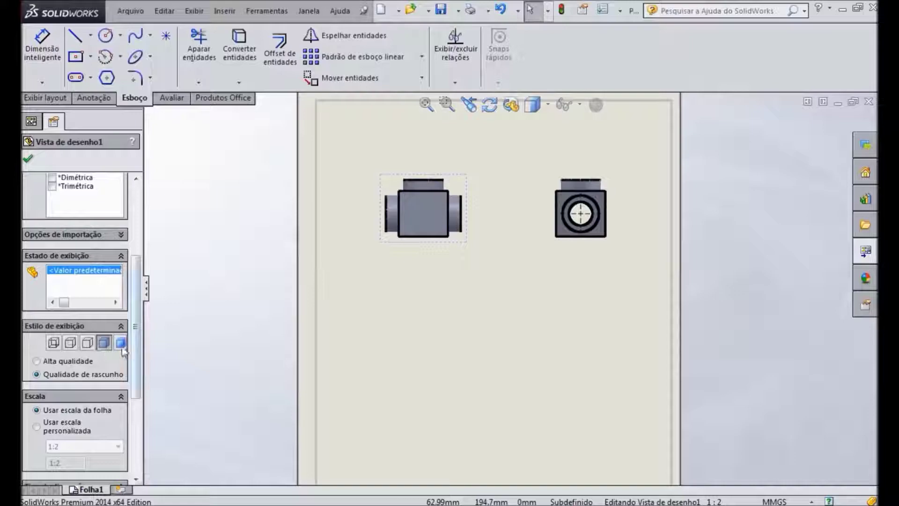
pyautogui.click(121, 344)
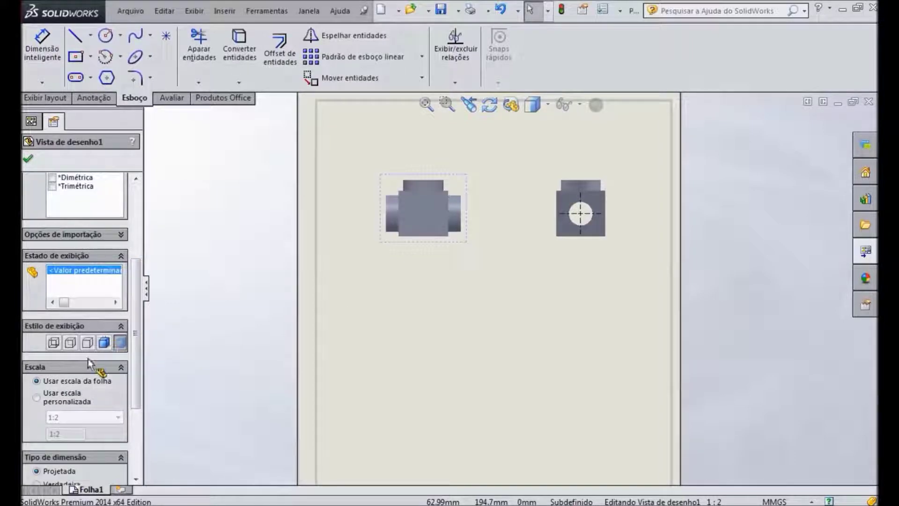
pyautogui.click(87, 344)
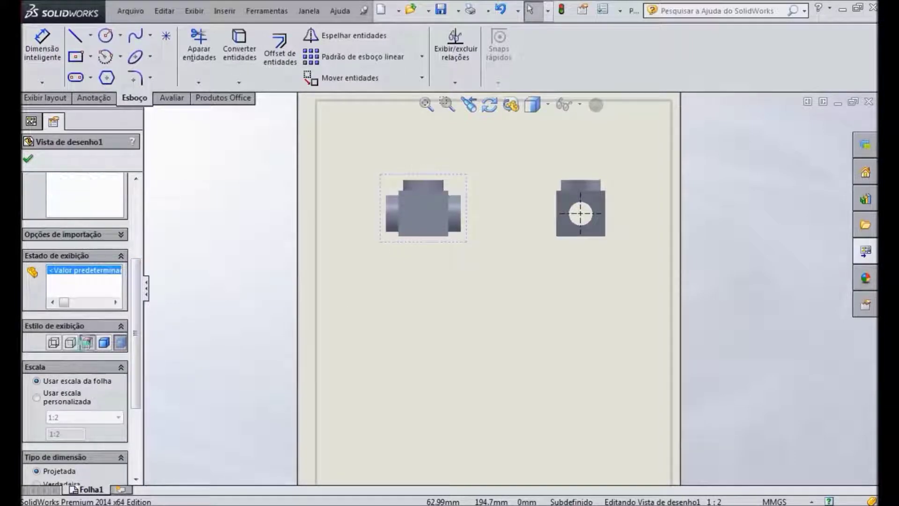
pyautogui.click(71, 342)
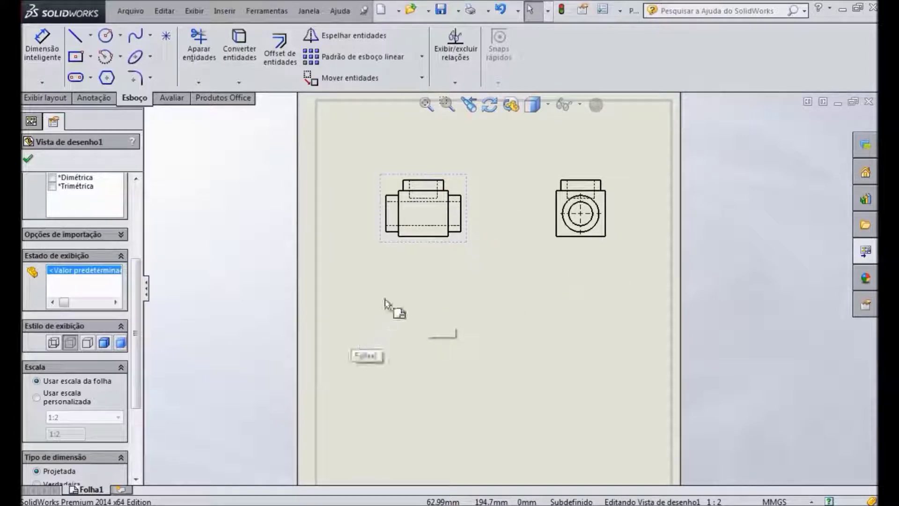
# Drag *Posterior below the first view and project an isometric view from it.
pyautogui.click(865, 253)
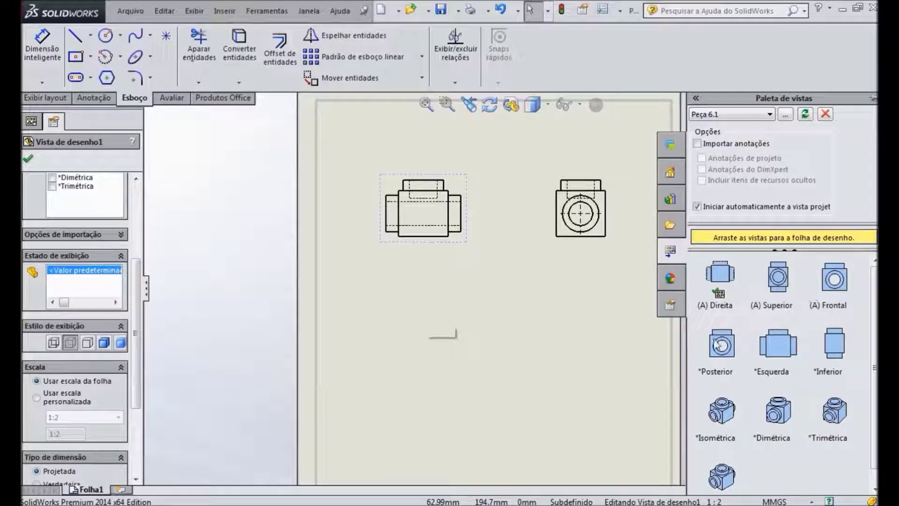
pyautogui.moveTo(723, 346); pyautogui.dragTo(425, 330)
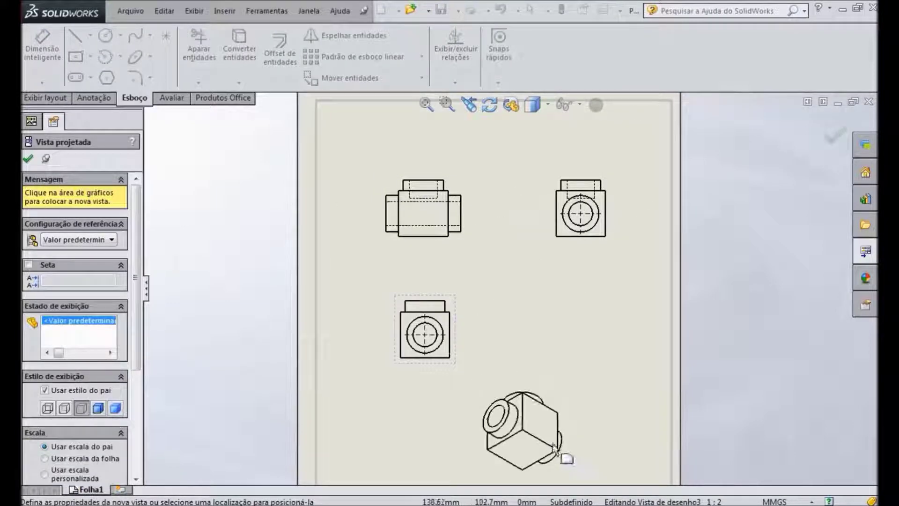
pyautogui.click(646, 154)
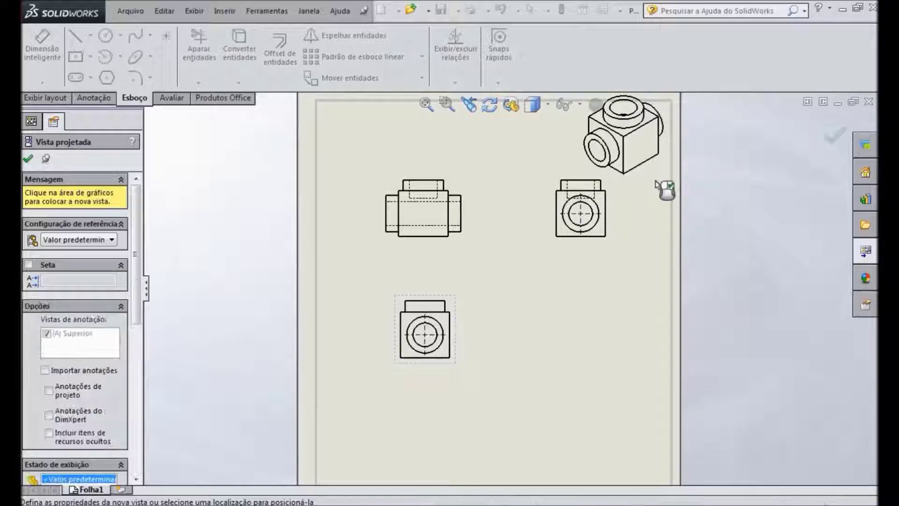
pyautogui.click(833, 266)
pyautogui.press('Escape')
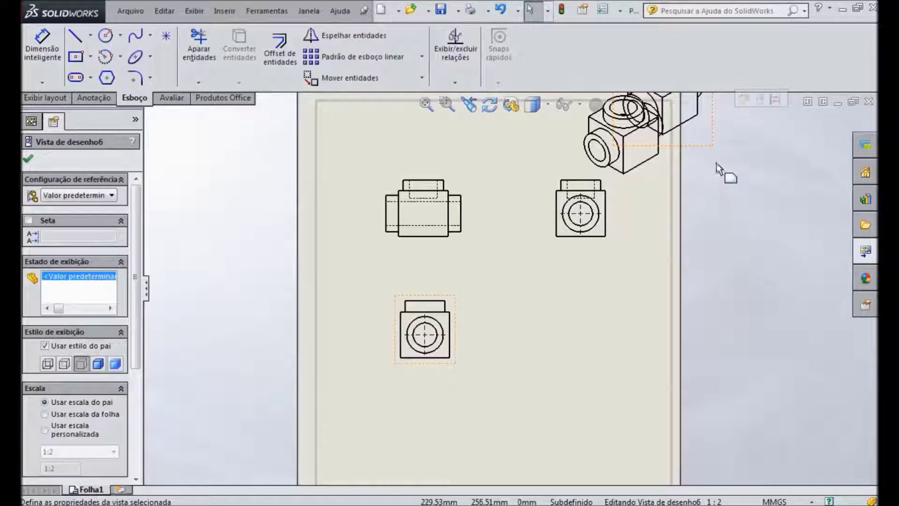
# Delete the extra projected view and move the isometric view to the bottom right.
pyautogui.press('Delete')
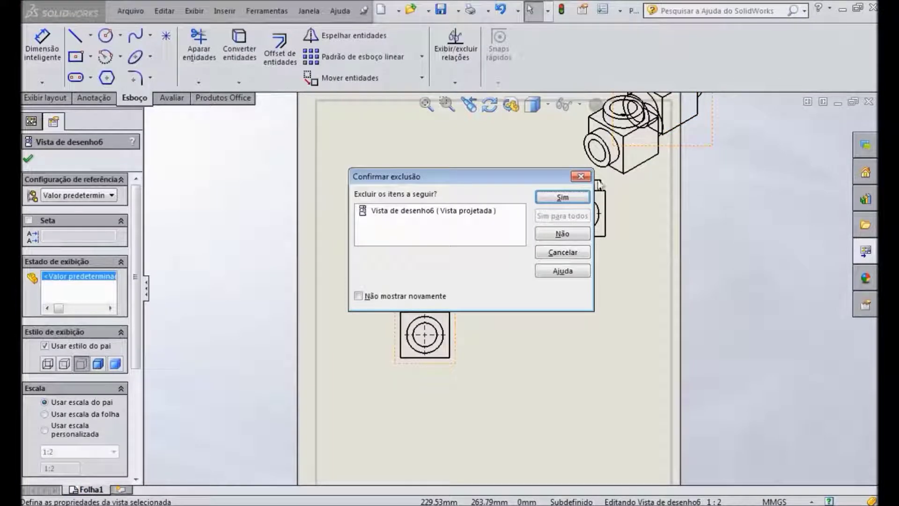
pyautogui.press('Return')
pyautogui.click(652, 185)
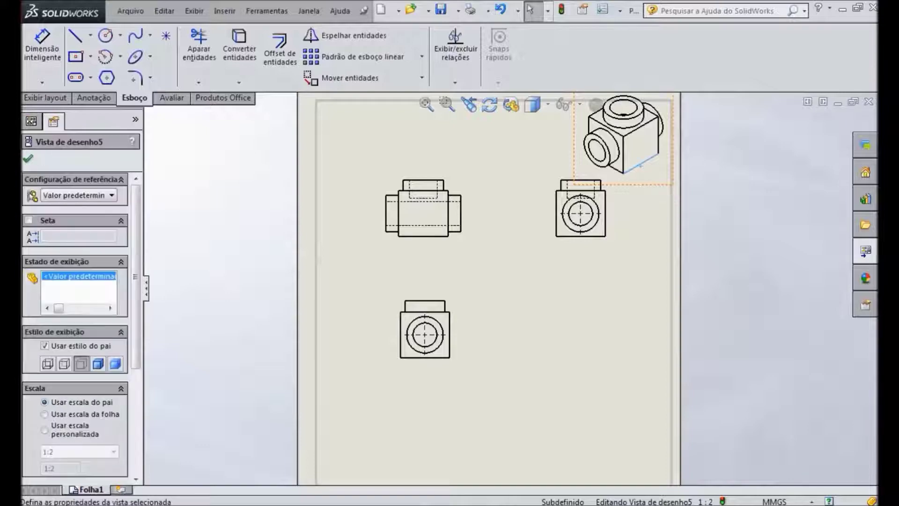
pyautogui.moveTo(646, 207)
pyautogui.mouseDown()
pyautogui.moveTo(622, 367)
pyautogui.moveTo(603, 439)
pyautogui.moveTo(592, 448)
pyautogui.mouseUp()
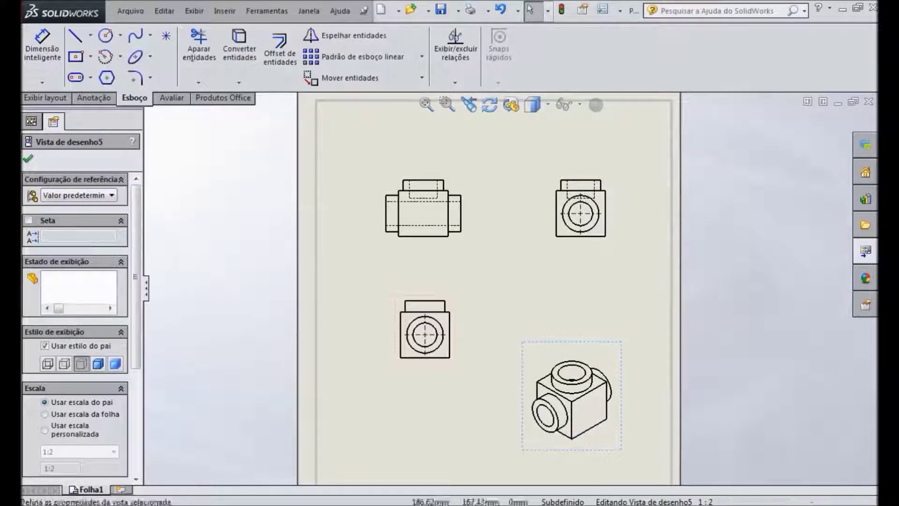
pyautogui.press('Escape')
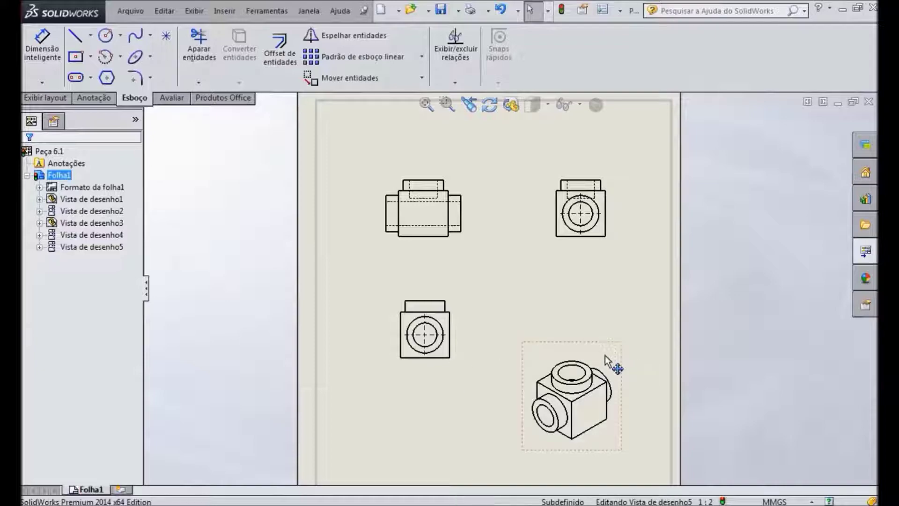
# Render the isometric view shaded with edges and drag it lower on the sheet.
pyautogui.click(614, 364)
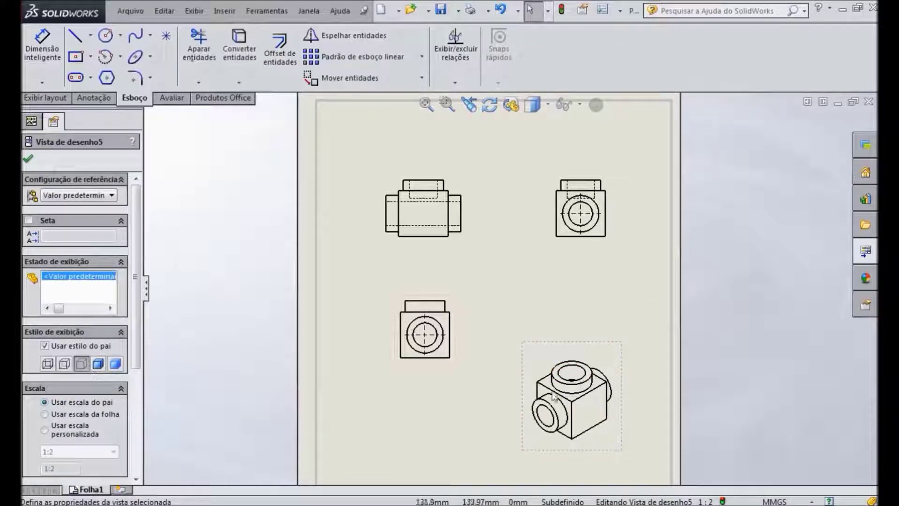
pyautogui.click(98, 369)
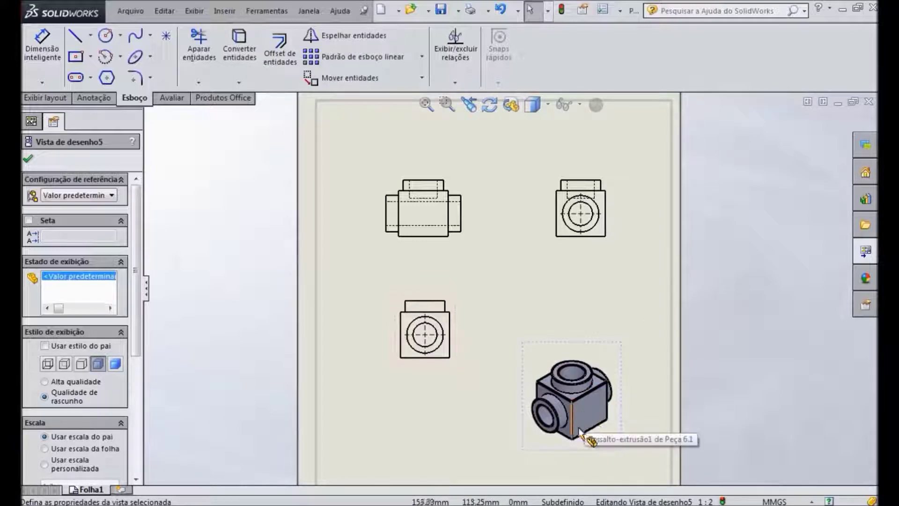
pyautogui.scroll(-5, 585, 414)
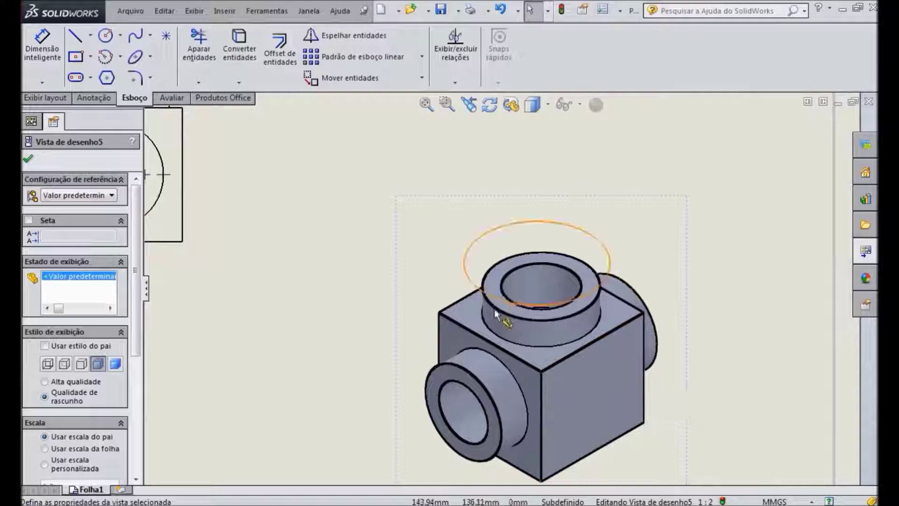
pyautogui.scroll(5, 573, 403)
pyautogui.scroll(2, 465, 193)
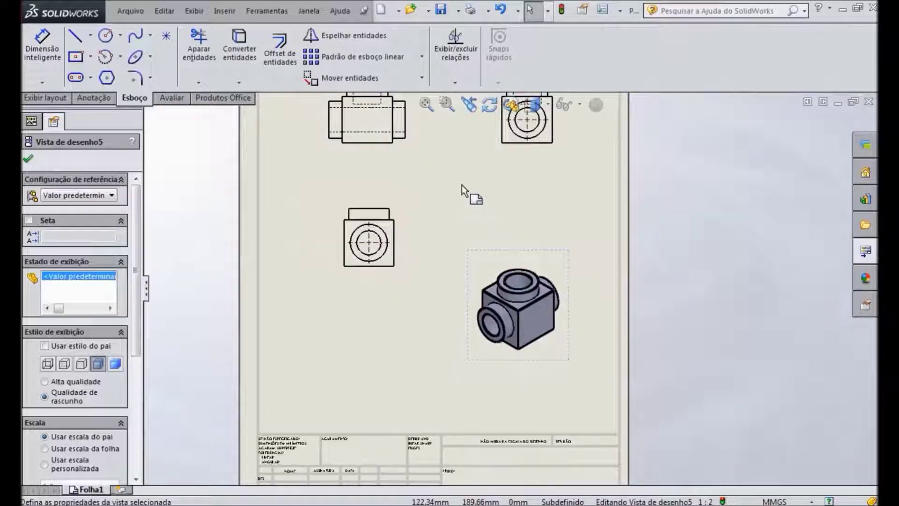
pyautogui.scroll(-3, 442, 153)
pyautogui.scroll(3, 442, 153)
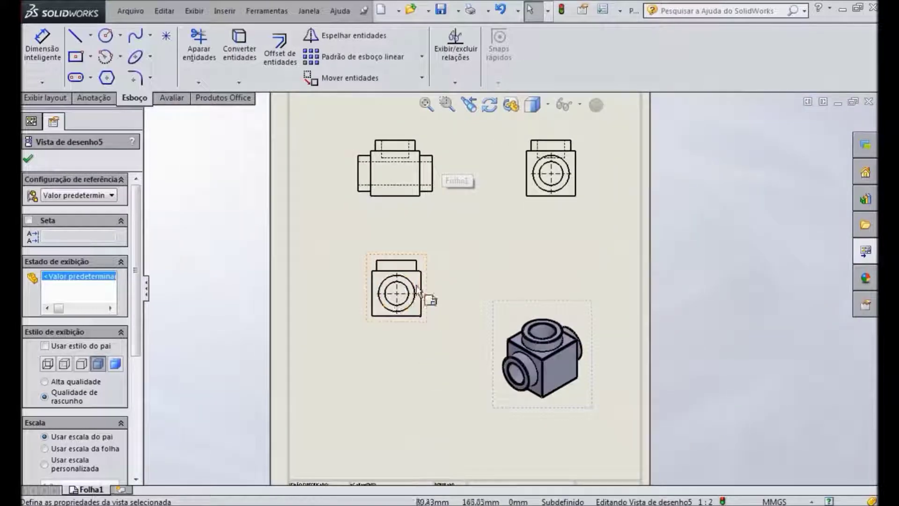
pyautogui.moveTo(588, 411); pyautogui.dragTo(585, 475)
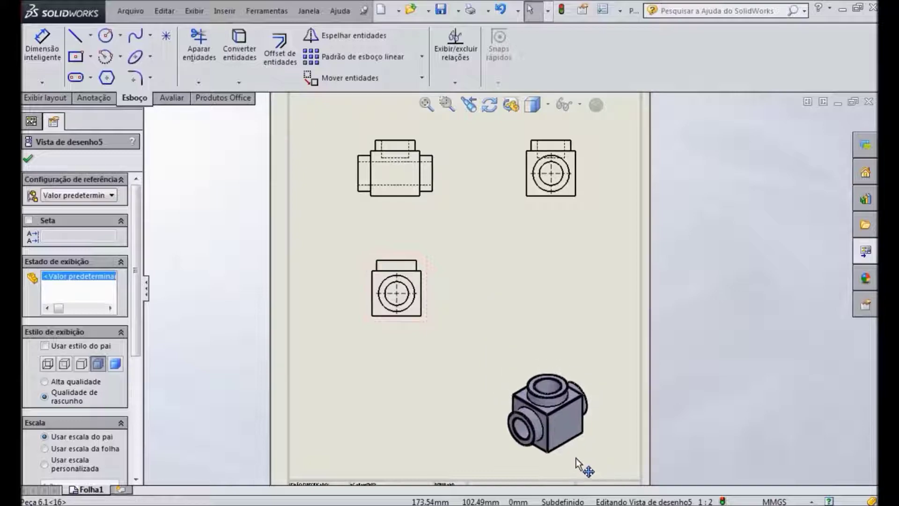
pyautogui.click(398, 223)
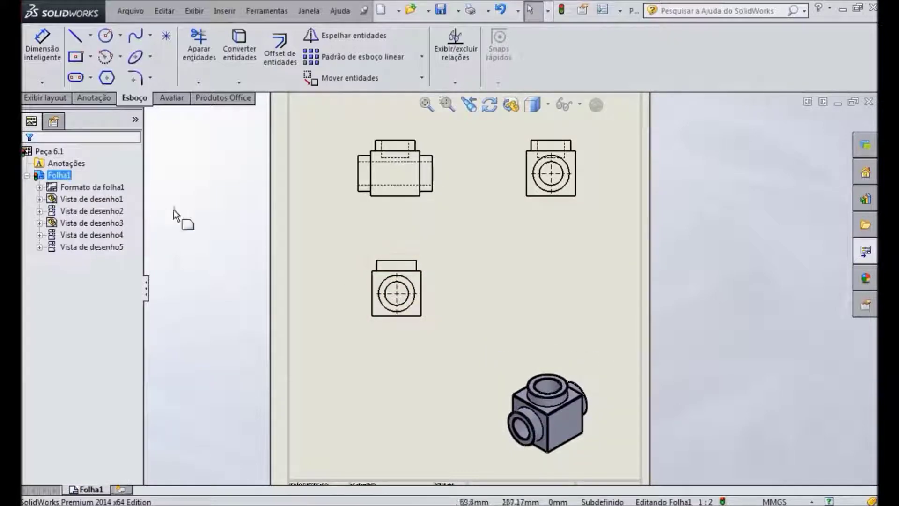
# Create flipped section A-A with a vertical cut through the hole centre, placed right of the lower-left view.
pyautogui.click(62, 99)
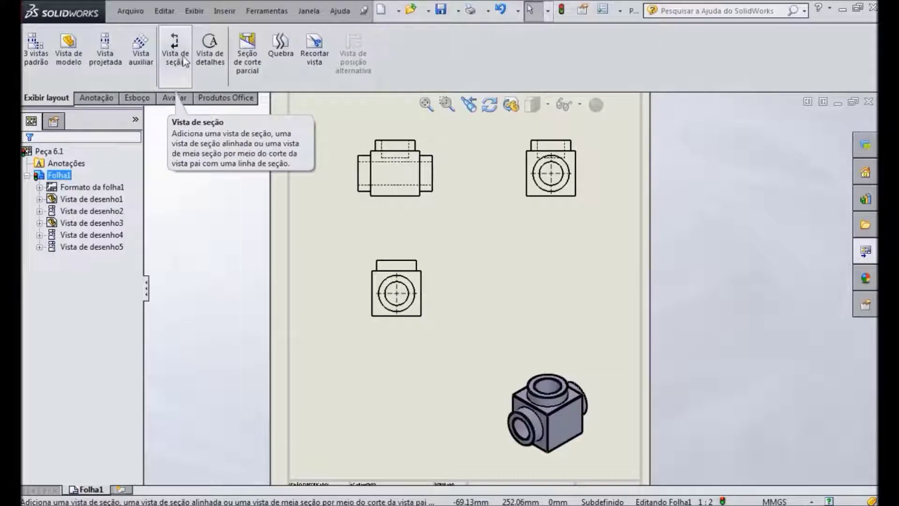
pyautogui.click(181, 49)
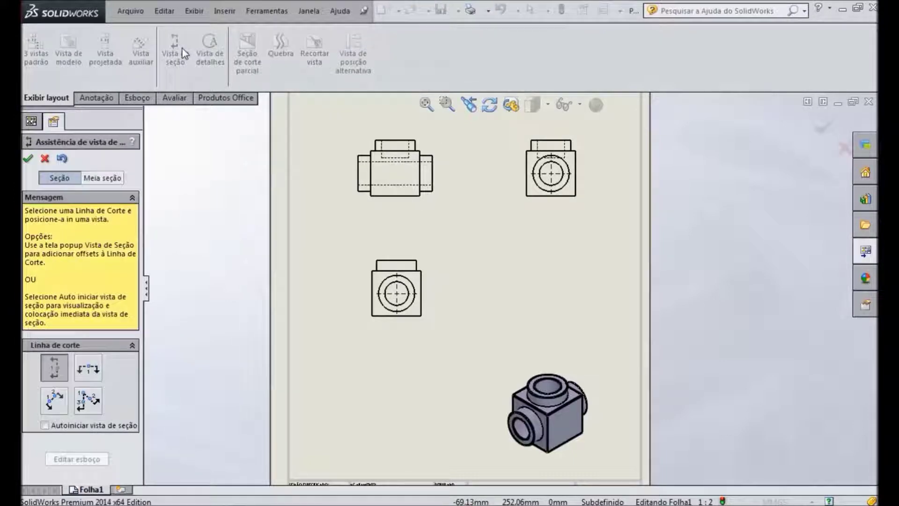
pyautogui.click(64, 362)
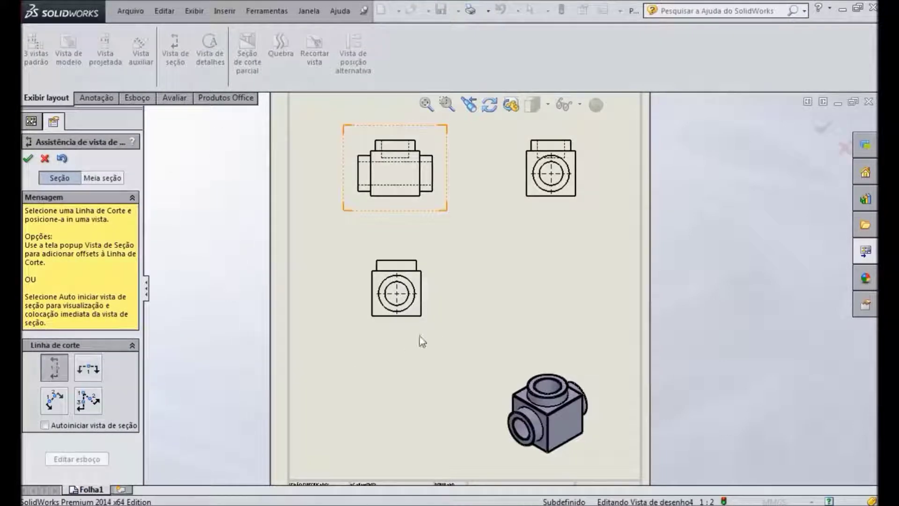
pyautogui.click(397, 293)
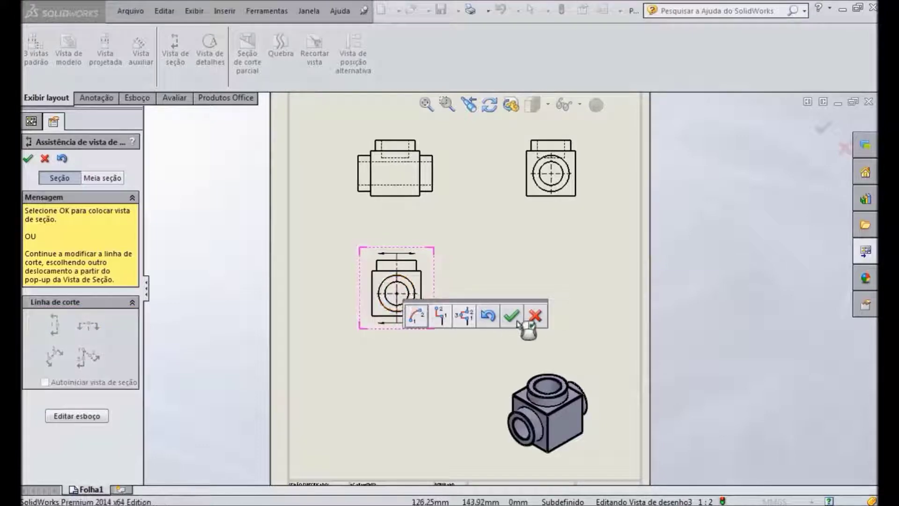
pyautogui.click(512, 317)
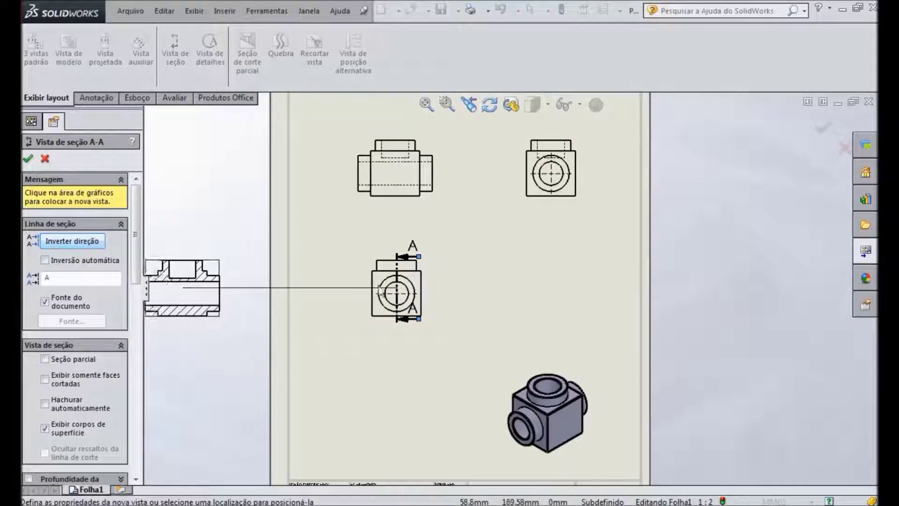
pyautogui.click(59, 241)
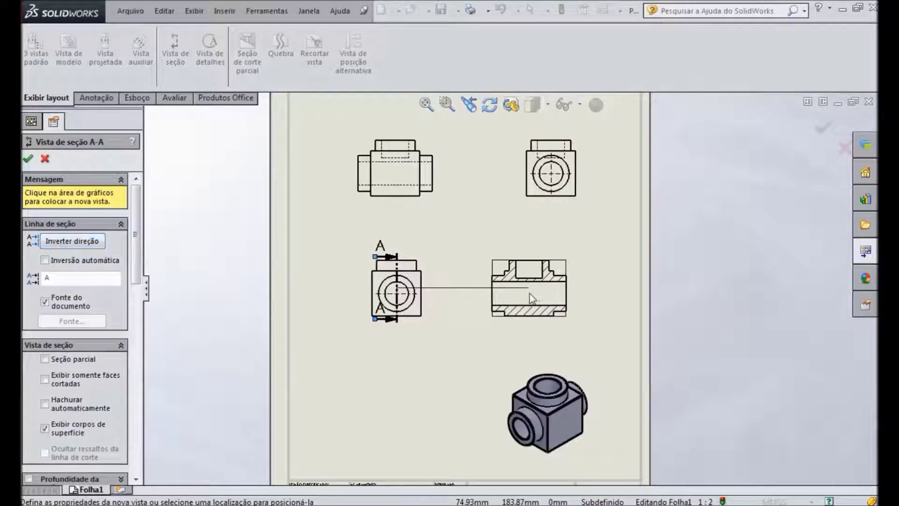
pyautogui.click(537, 299)
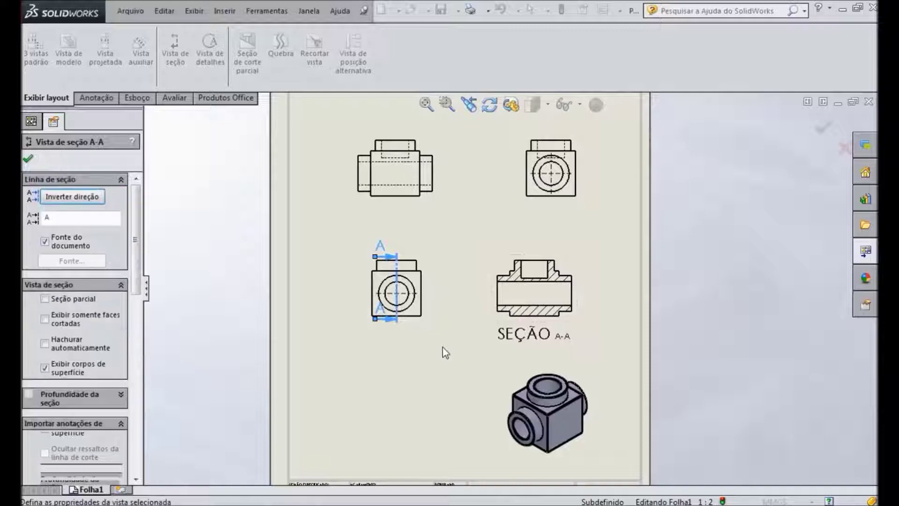
pyautogui.click(458, 355)
pyautogui.scroll(-2, 444, 295)
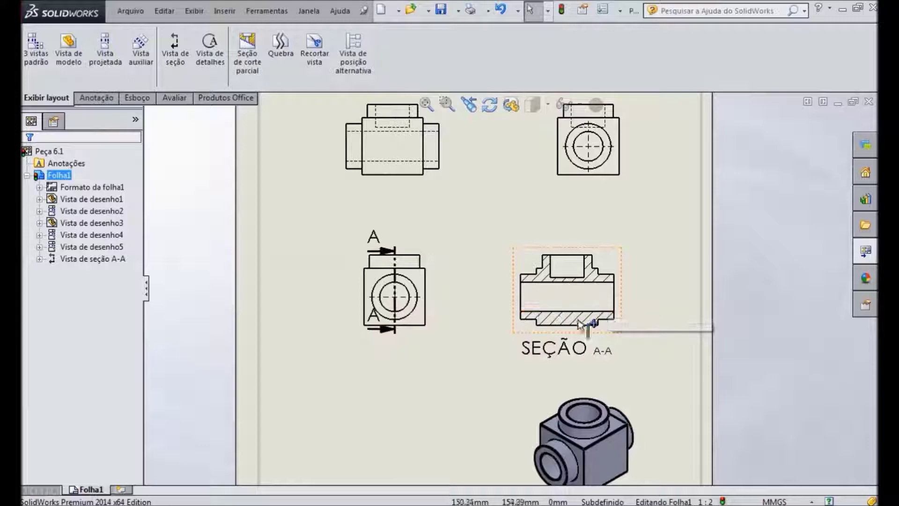
pyautogui.click(114, 98)
# Add the Ø26 bore diameter and 20 recess depth to section A-A.
pyautogui.click(38, 47)
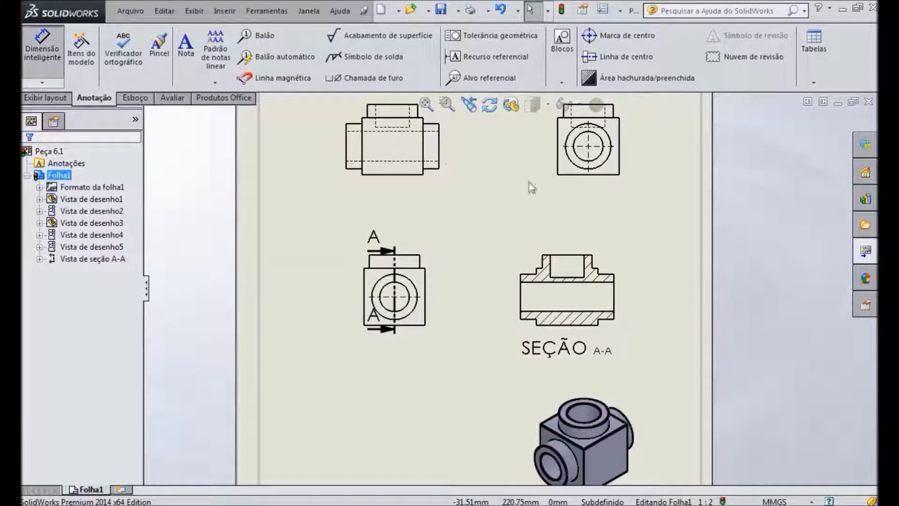
pyautogui.click(607, 311)
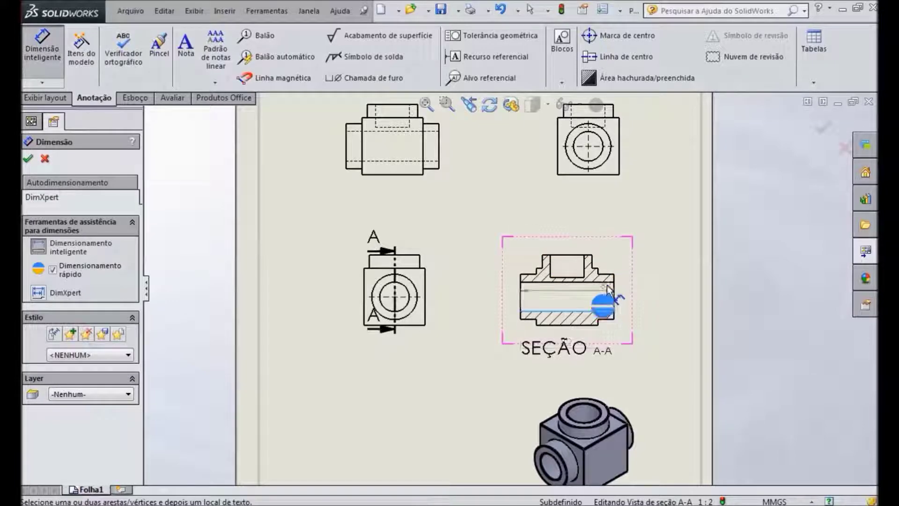
pyautogui.click(667, 307)
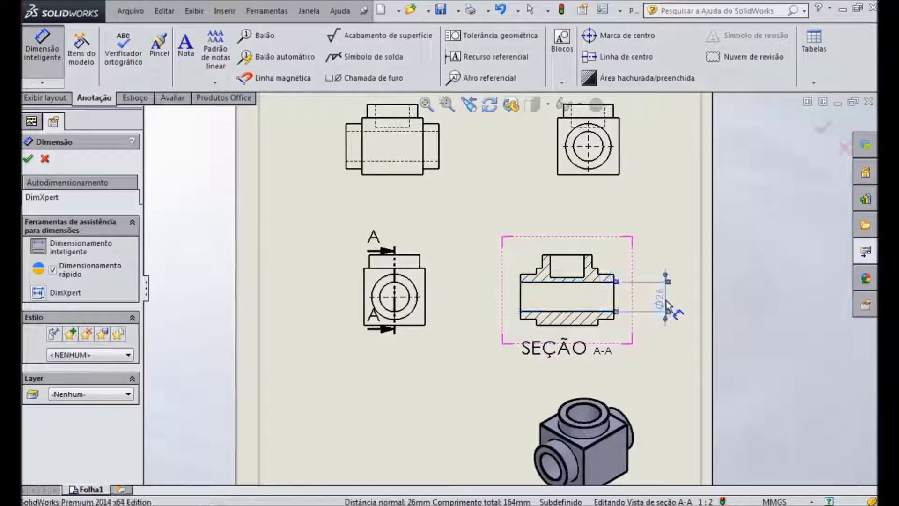
pyautogui.click(550, 268)
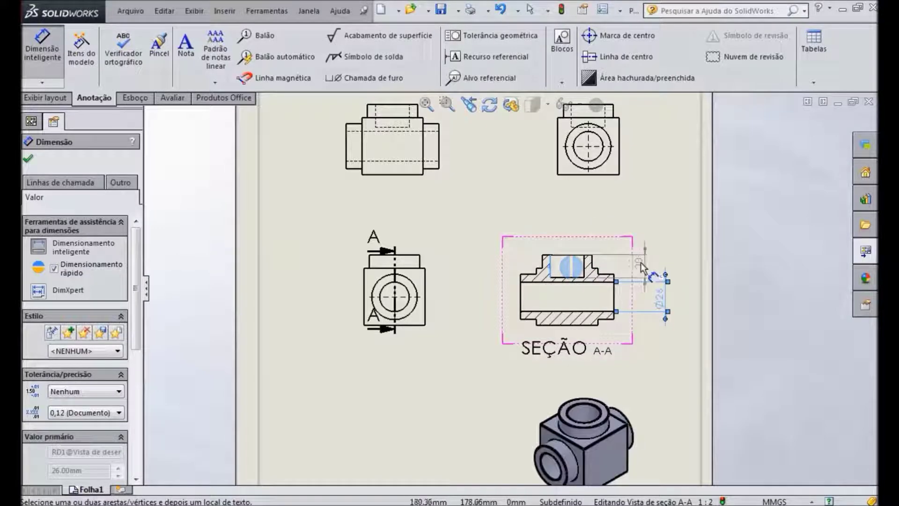
pyautogui.click(492, 271)
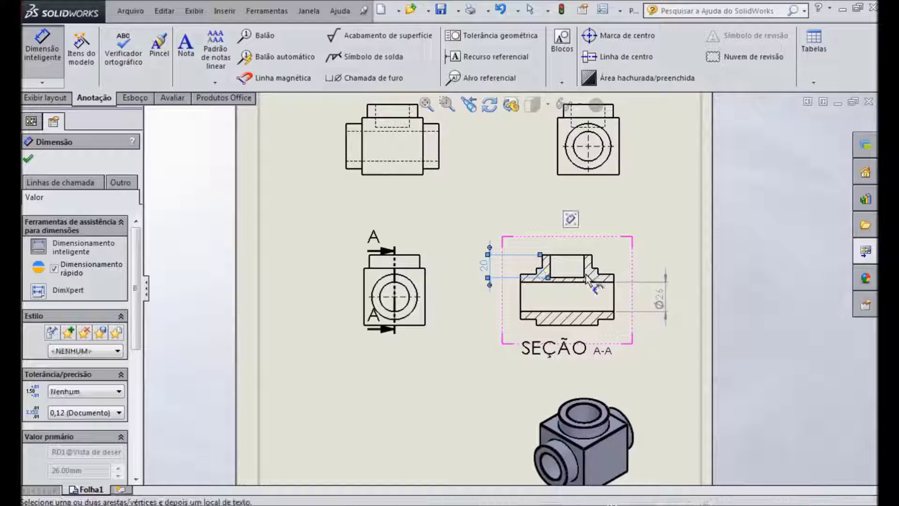
pyautogui.scroll(-3, 583, 270)
pyautogui.click(562, 272)
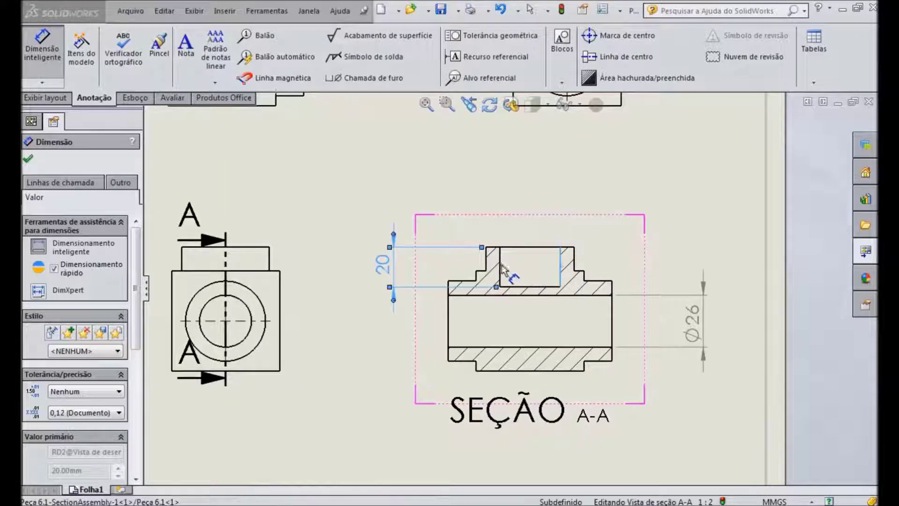
pyautogui.click(511, 264)
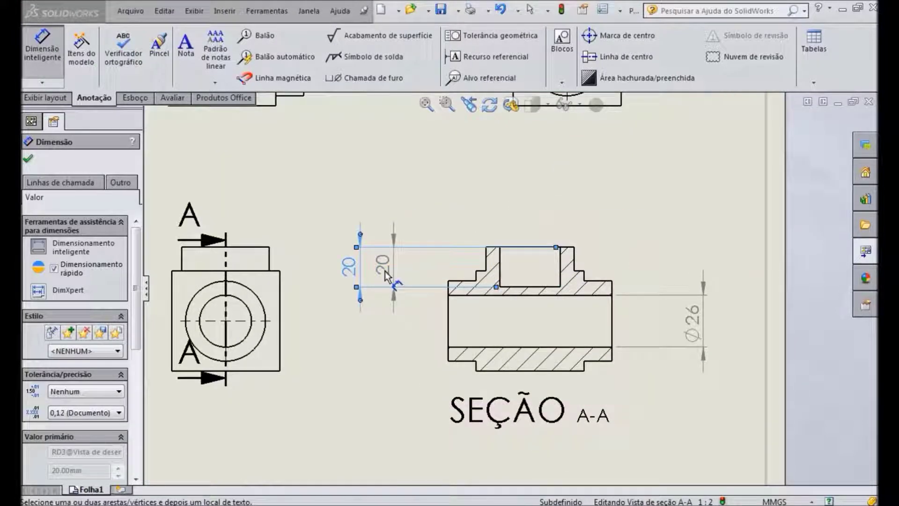
pyautogui.press('Delete')
# Add the Ø30 recess diameter above section A-A.
pyautogui.click(42, 49)
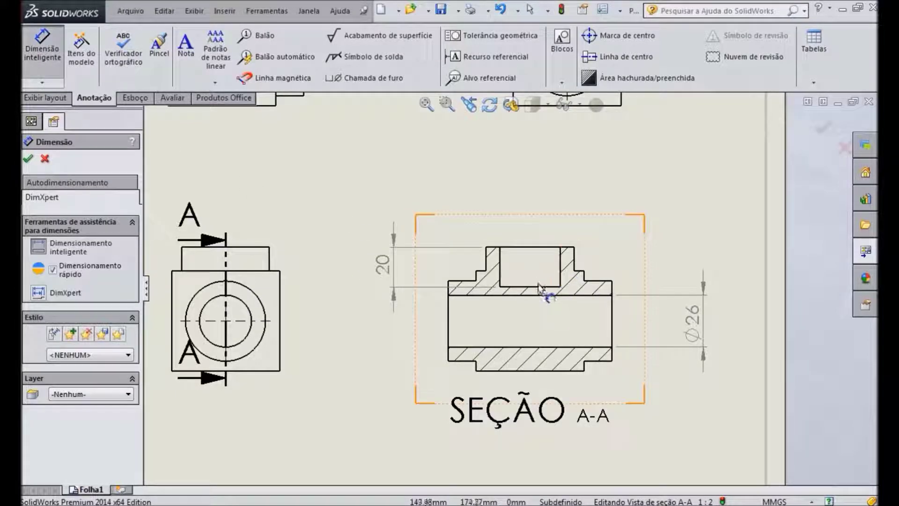
pyautogui.click(561, 266)
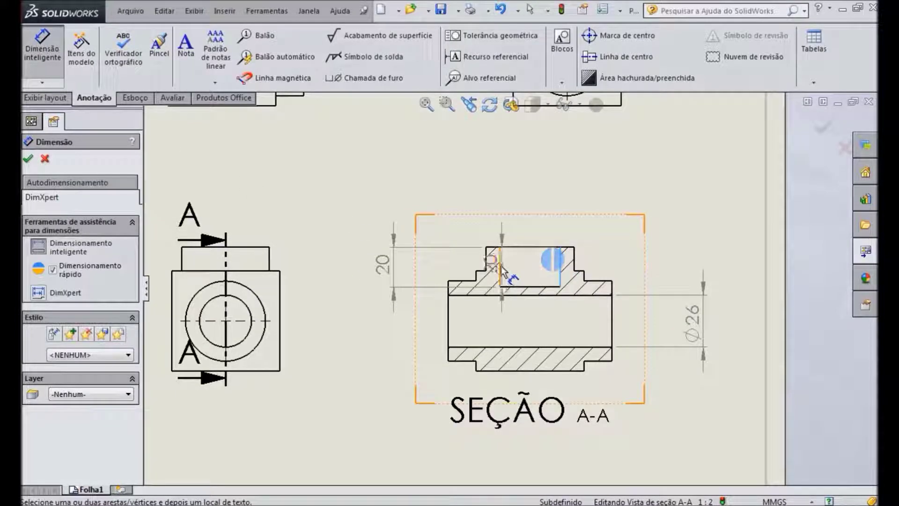
pyautogui.click(500, 258)
pyautogui.click(526, 193)
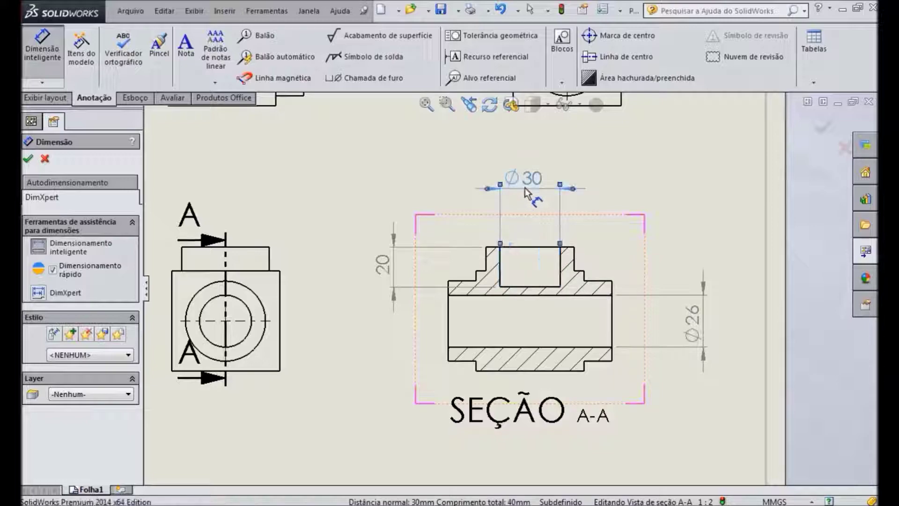
# Dimension the lower-left view with the Ø44 boss diameter and 12 boss height.
pyautogui.click(260, 247)
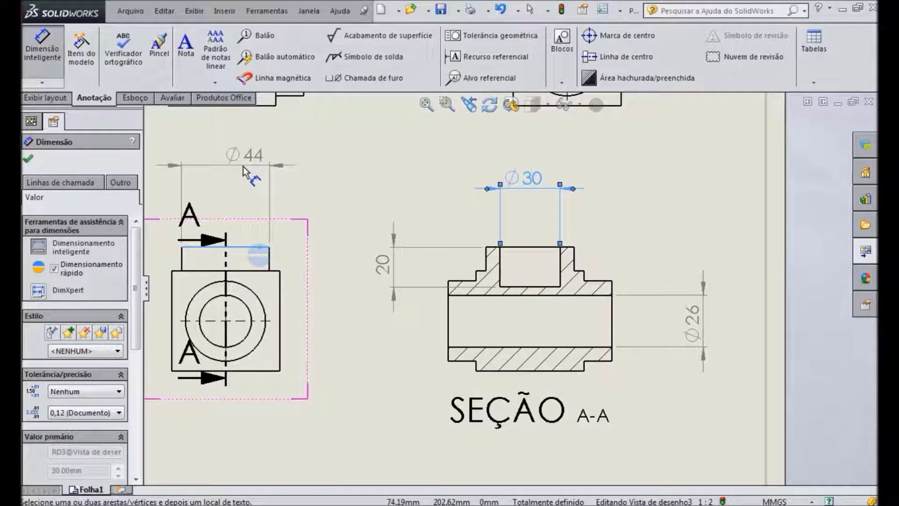
pyautogui.click(242, 177)
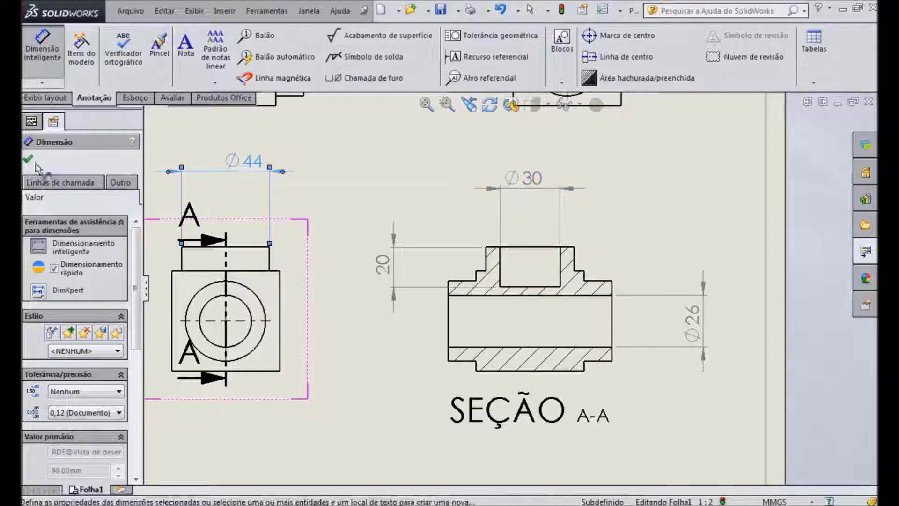
pyautogui.press('Escape')
pyautogui.click(48, 61)
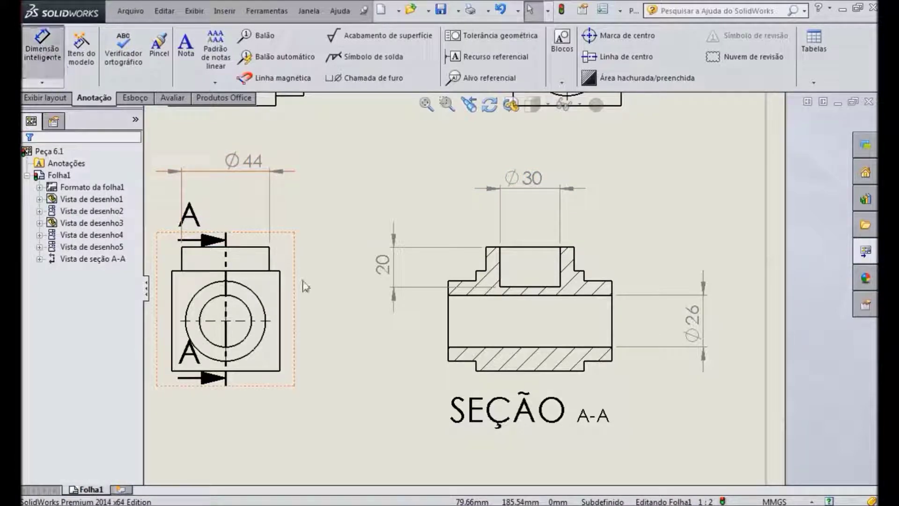
pyautogui.click(278, 271)
pyautogui.click(266, 247)
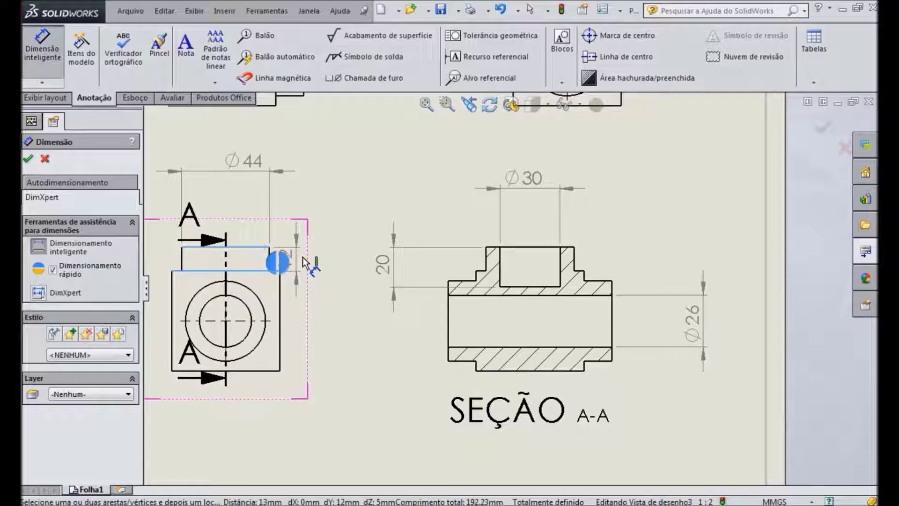
pyautogui.click(334, 263)
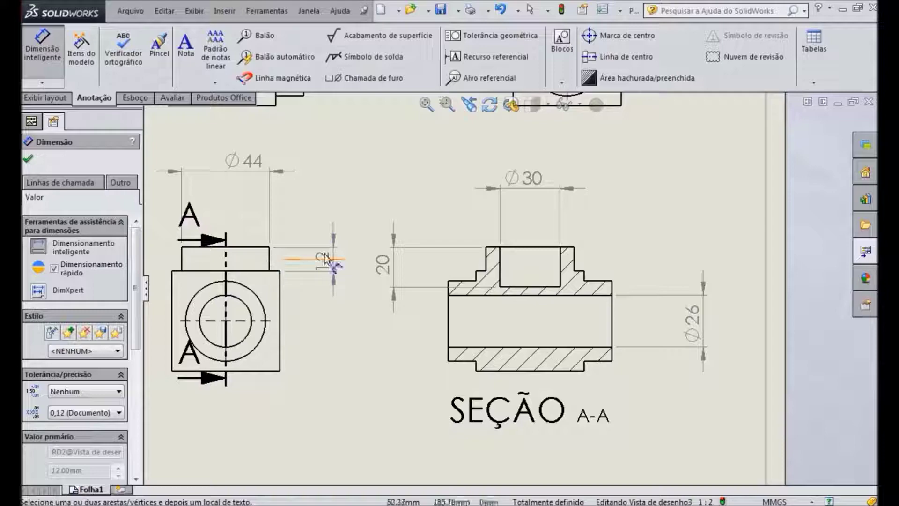
# Add the 62 height dimension beside the upper-left view.
pyautogui.press('f')
pyautogui.scroll(-5, 508, 244)
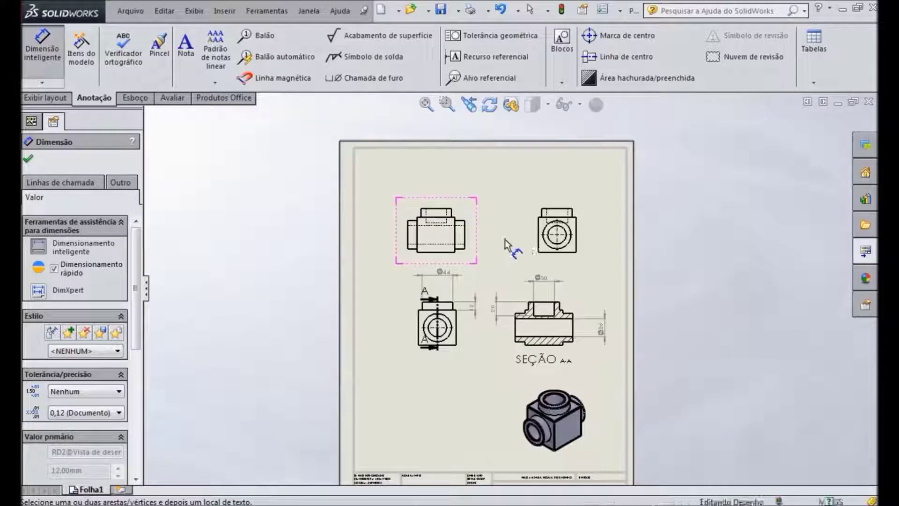
pyautogui.scroll(2, 511, 285)
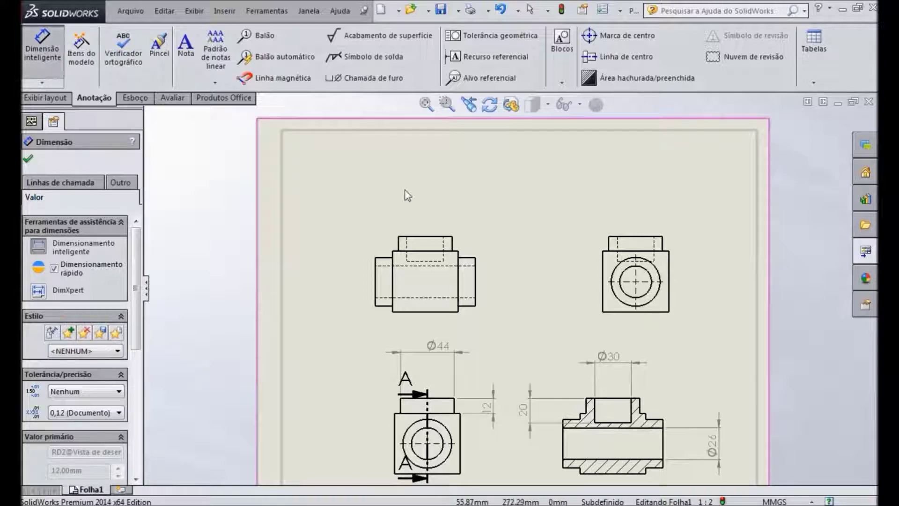
pyautogui.click(427, 237)
pyautogui.click(407, 311)
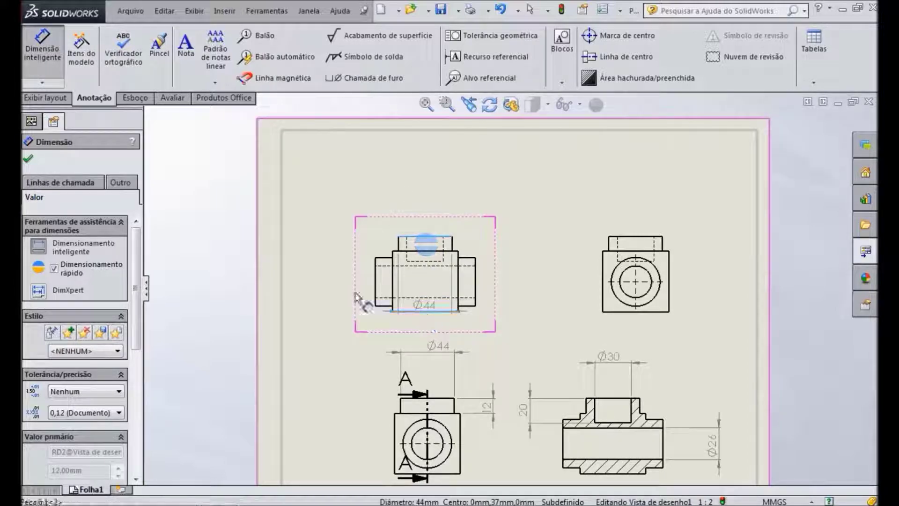
pyautogui.click(338, 274)
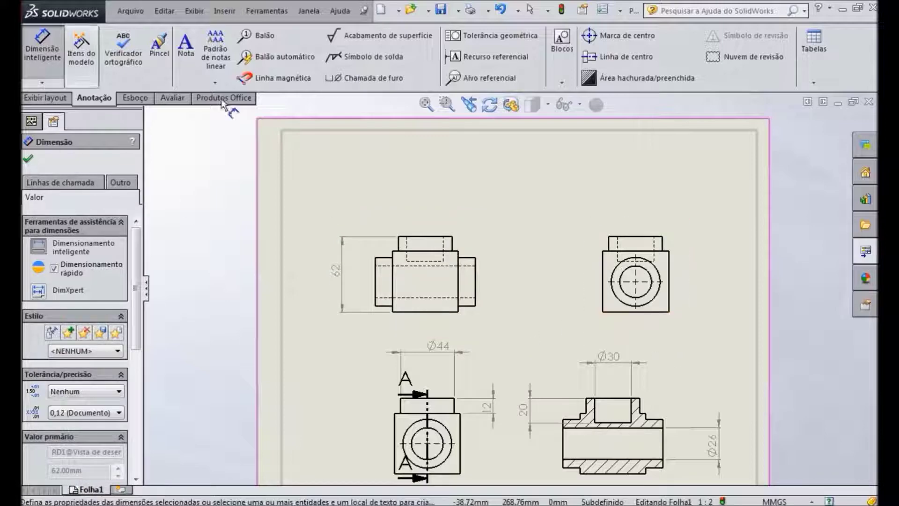
# Dimension the right view's circles with Ø40 and Ø26 diameters.
pyautogui.click(658, 295)
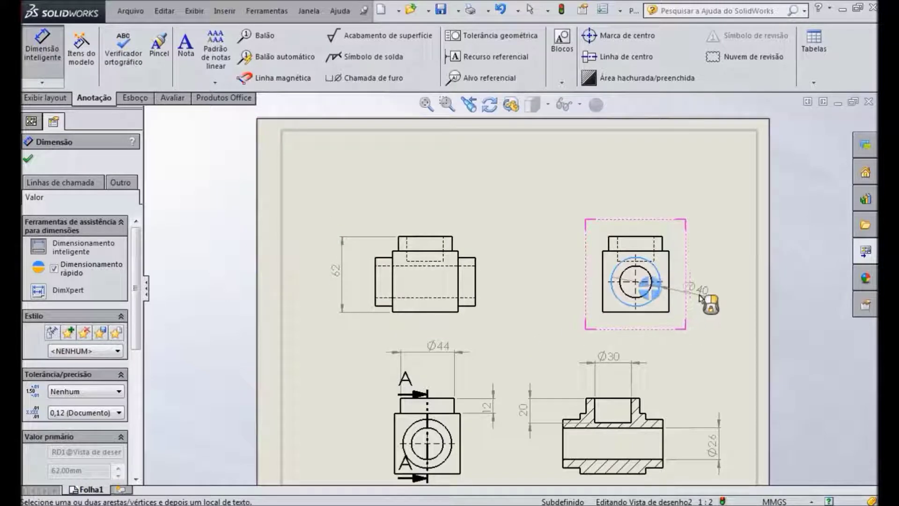
pyautogui.click(702, 296)
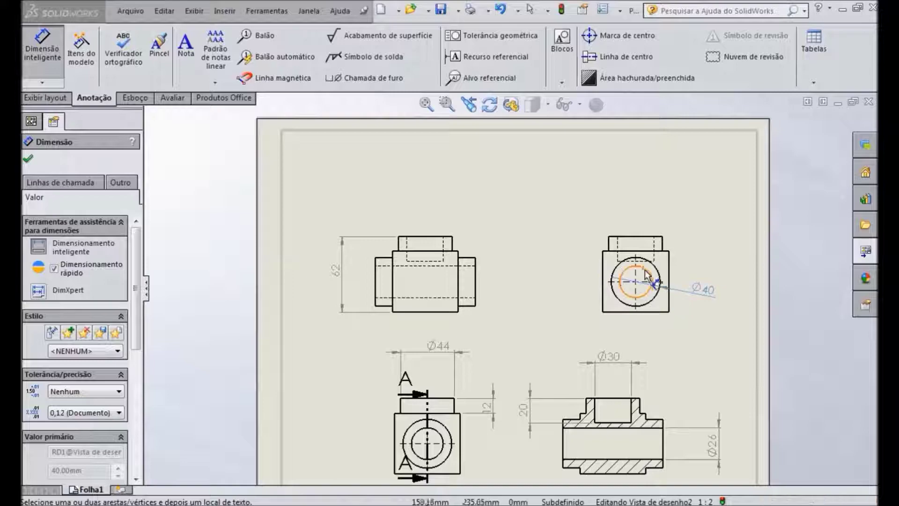
pyautogui.scroll(-2, 694, 300)
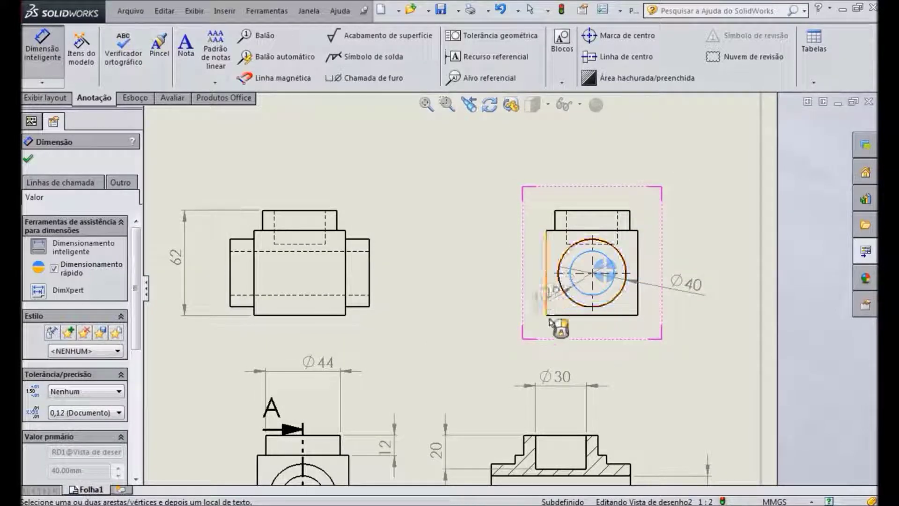
pyautogui.click(574, 284)
pyautogui.click(516, 333)
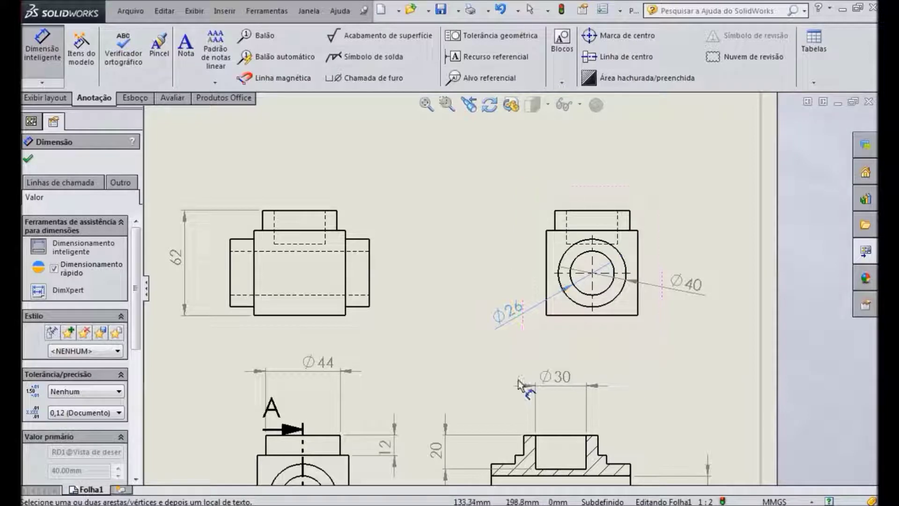
pyautogui.scroll(2, 520, 384)
pyautogui.scroll(2, 445, 426)
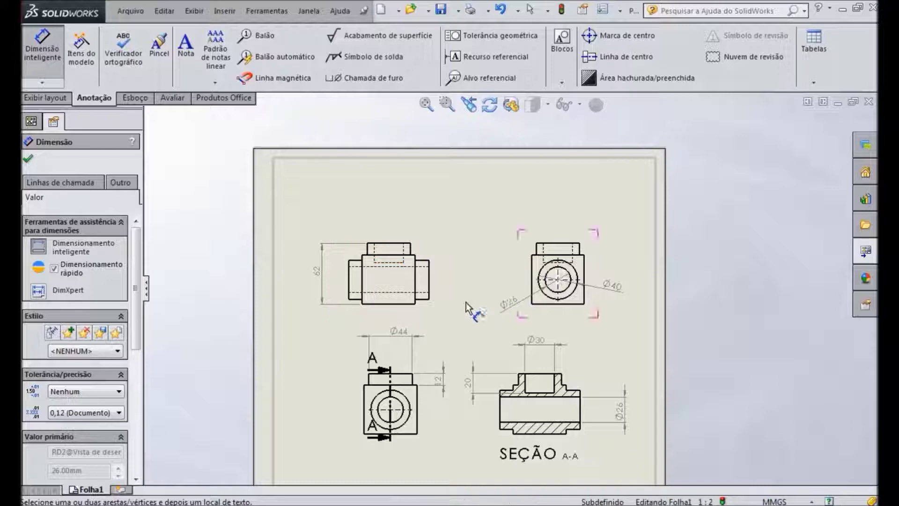
# End Smart Dimension and select the upper-left front view, Vista de desenho1, to show its properties.
pyautogui.click(865, 251)
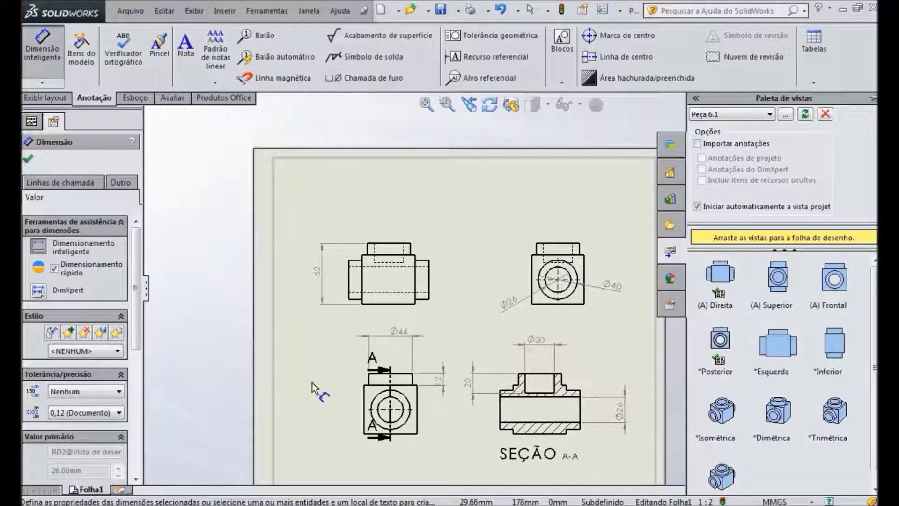
pyautogui.moveTo(137, 281); pyautogui.dragTo(134, 347)
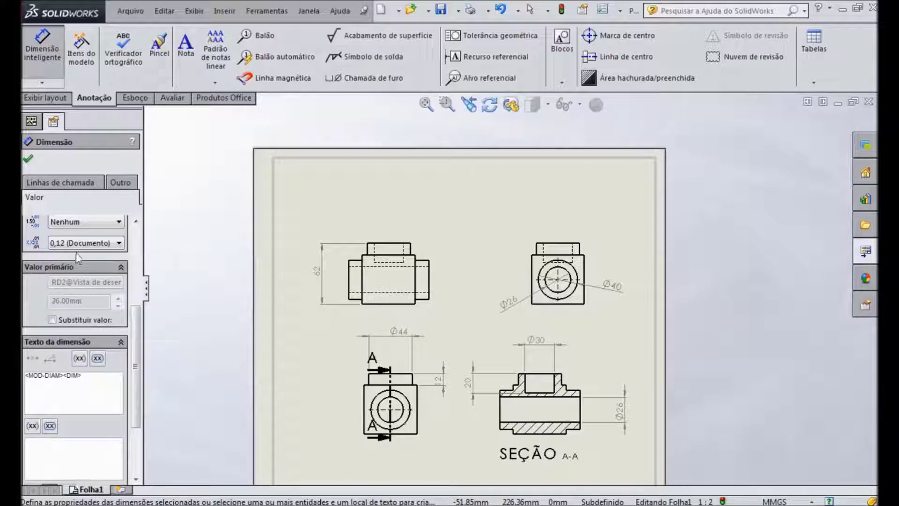
pyautogui.scroll(5, 137, 347)
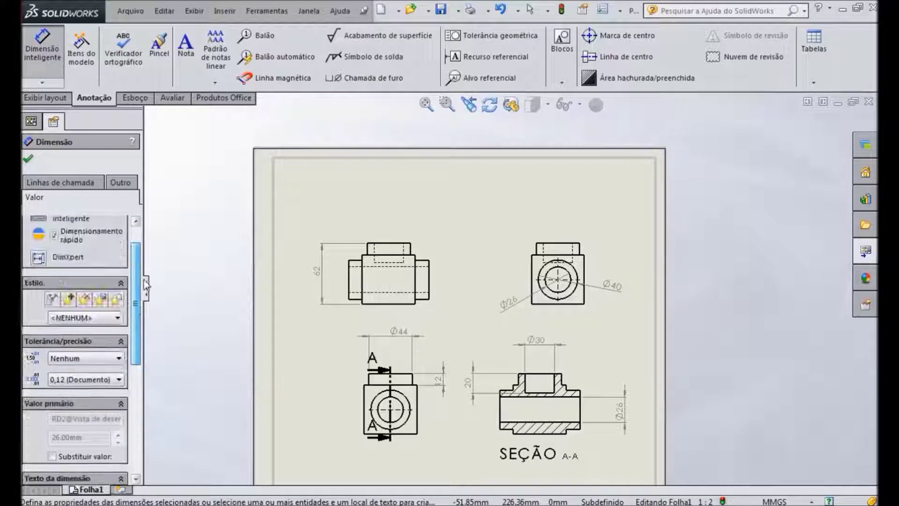
pyautogui.click(28, 160)
pyautogui.click(435, 243)
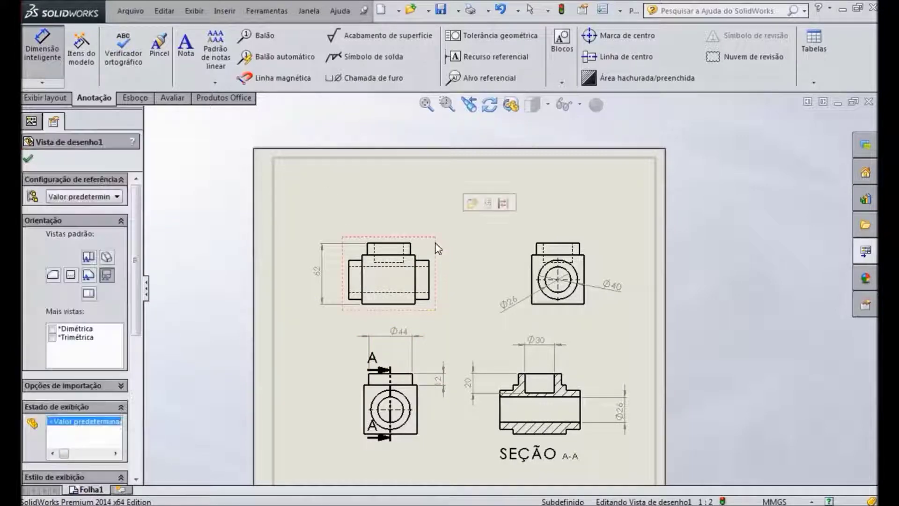
# Try a 1:1 scale on the upper-left view, then restore it to 1:2.
pyautogui.press('Escape')
pyautogui.scroll(-5, 94, 309)
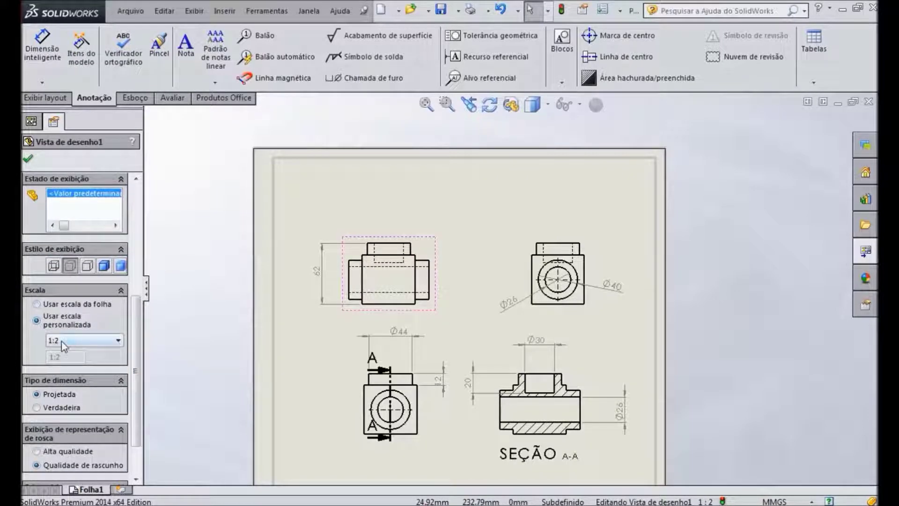
pyautogui.click(64, 342)
pyautogui.click(65, 361)
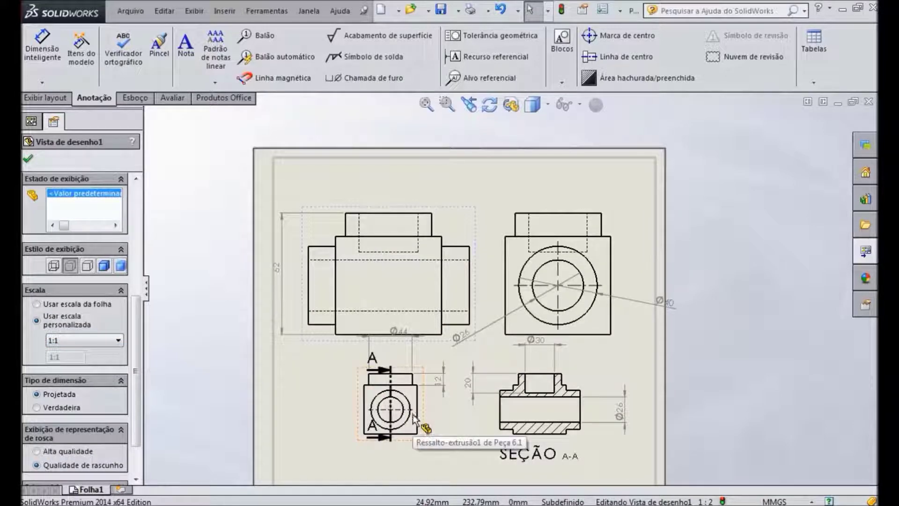
pyautogui.click(117, 341)
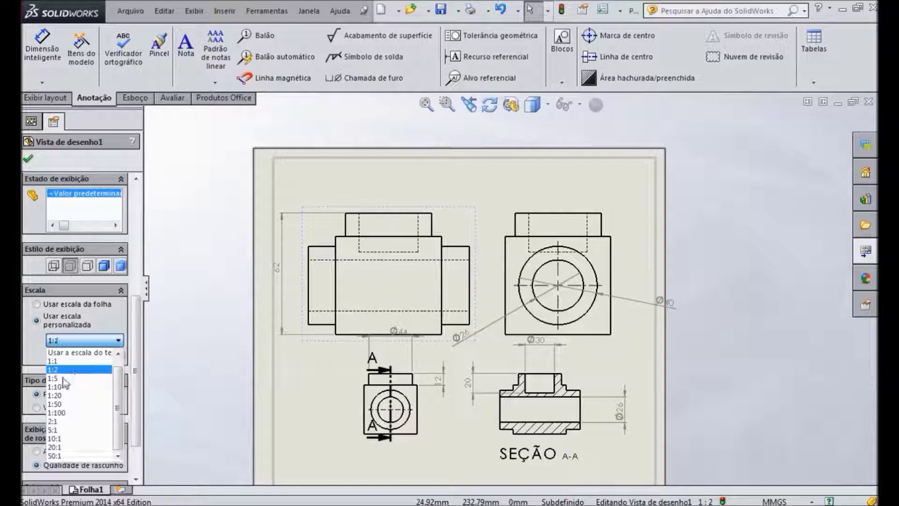
pyautogui.click(74, 369)
pyautogui.click(452, 260)
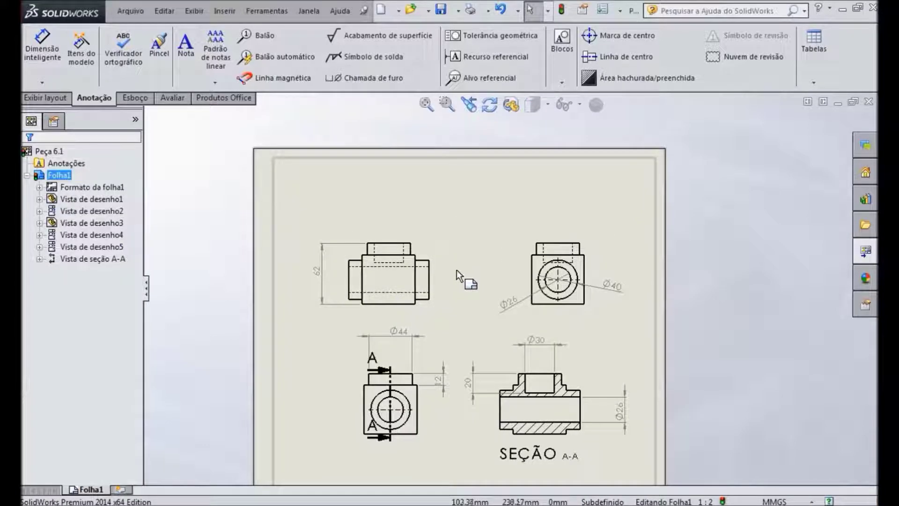
# Try Shaded with Edges on the view, then settle on Hidden Lines Visible and close its properties.
pyautogui.click(433, 264)
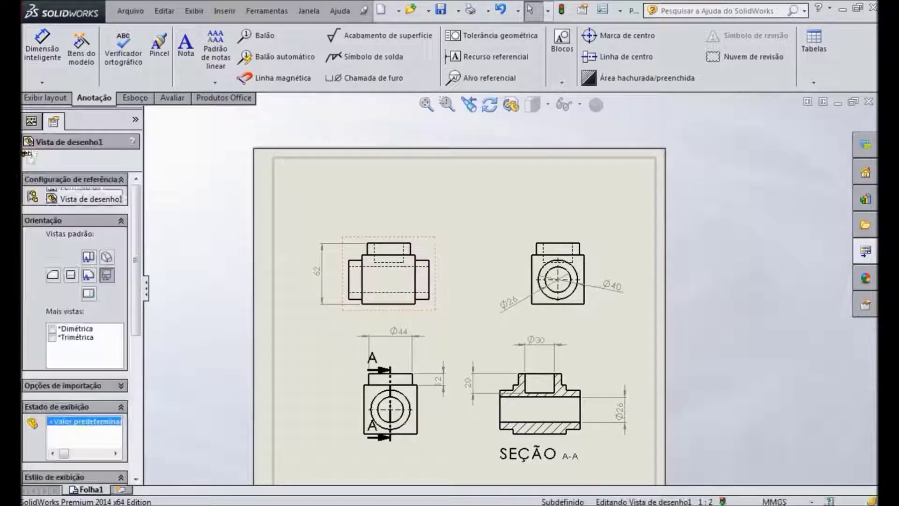
pyautogui.moveTo(130, 323)
pyautogui.mouseDown()
pyautogui.moveTo(122, 380)
pyautogui.moveTo(121, 373)
pyautogui.mouseUp()
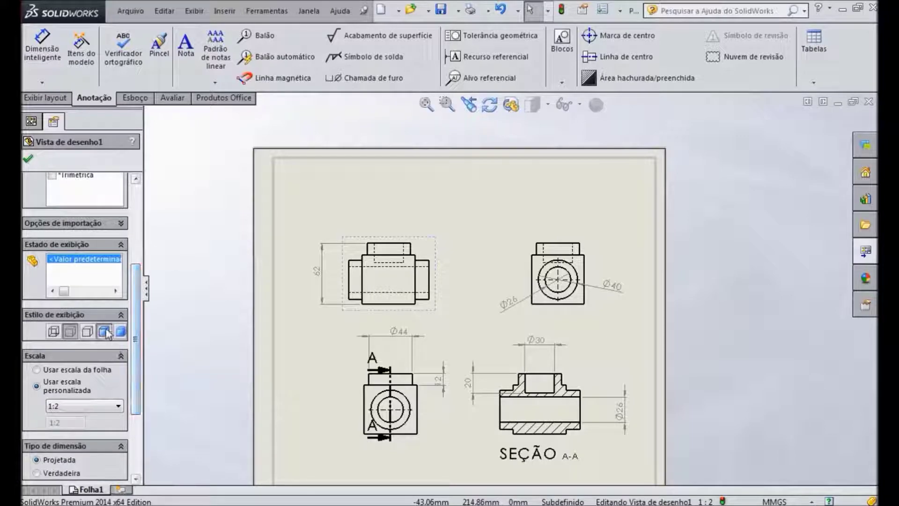
pyautogui.click(105, 332)
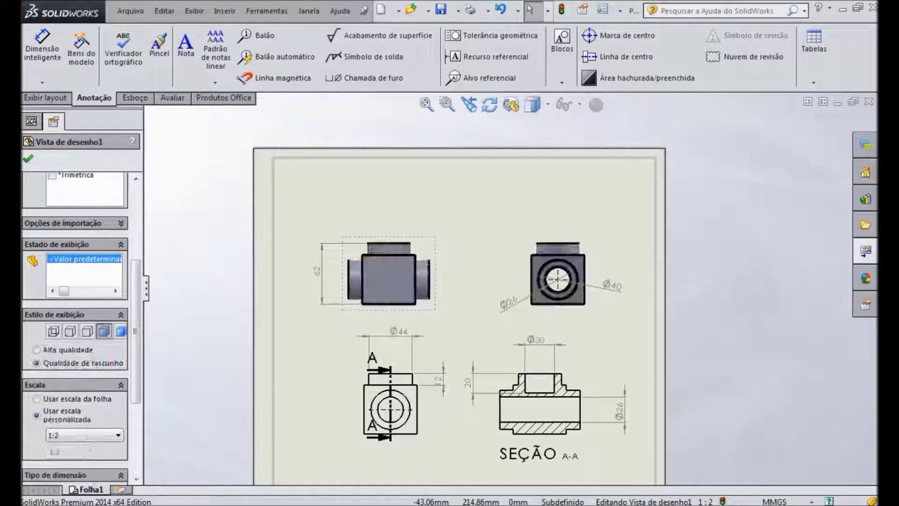
pyautogui.click(70, 332)
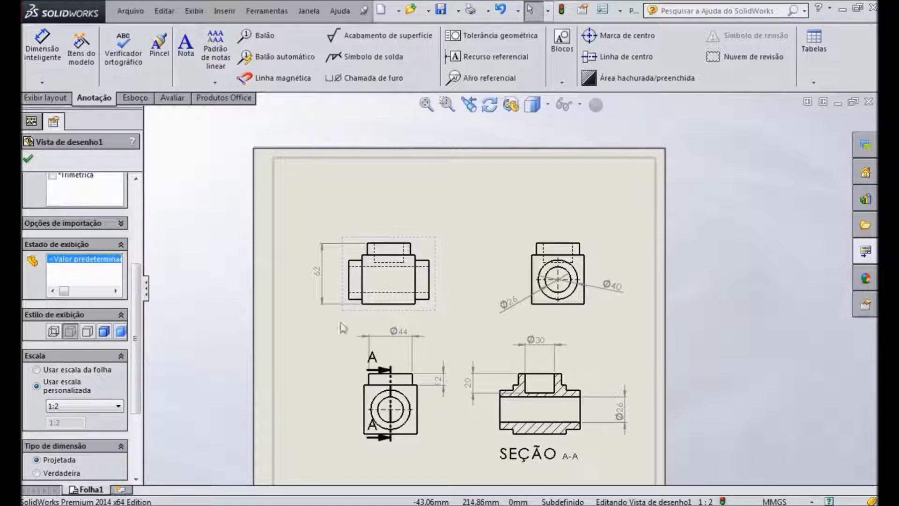
pyautogui.click(466, 273)
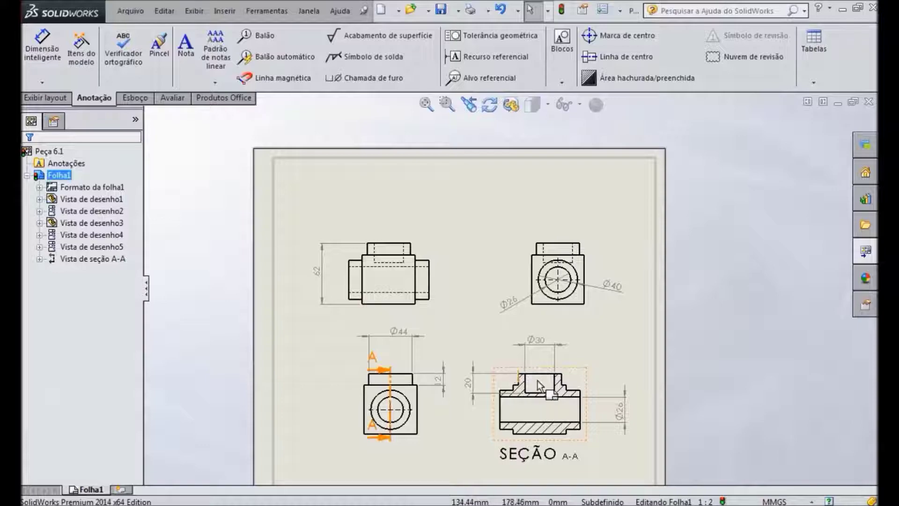
# Delete the stray projected view lying left of the sheet.
pyautogui.scroll(-2, 606, 407)
pyautogui.scroll(4, 599, 408)
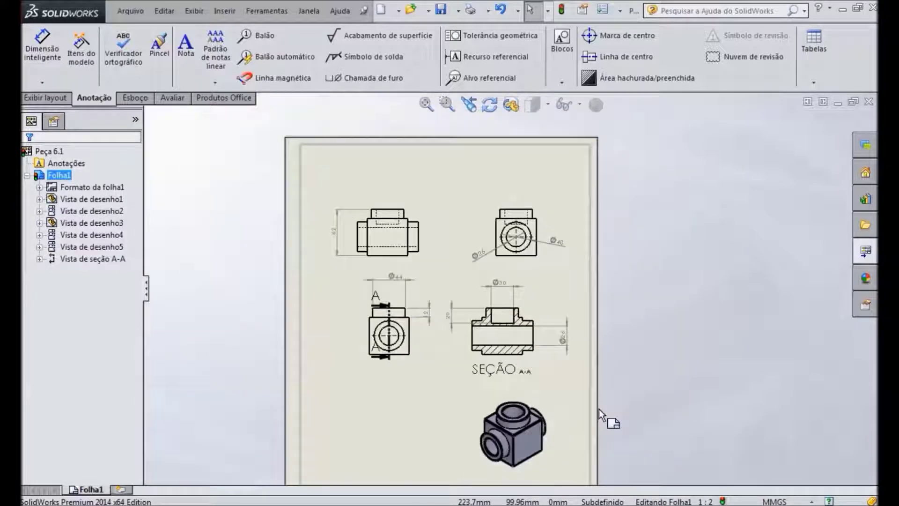
pyautogui.scroll(-2, 519, 440)
pyautogui.scroll(-3, 519, 439)
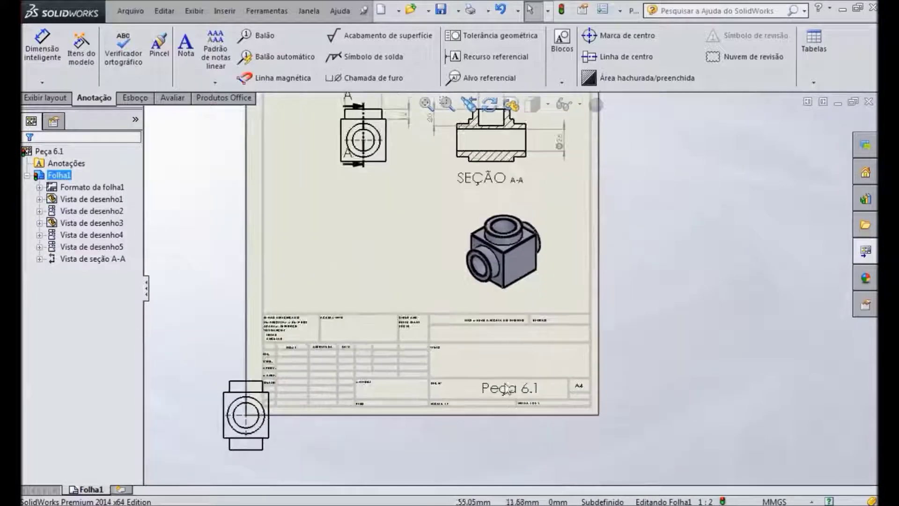
pyautogui.click(246, 418)
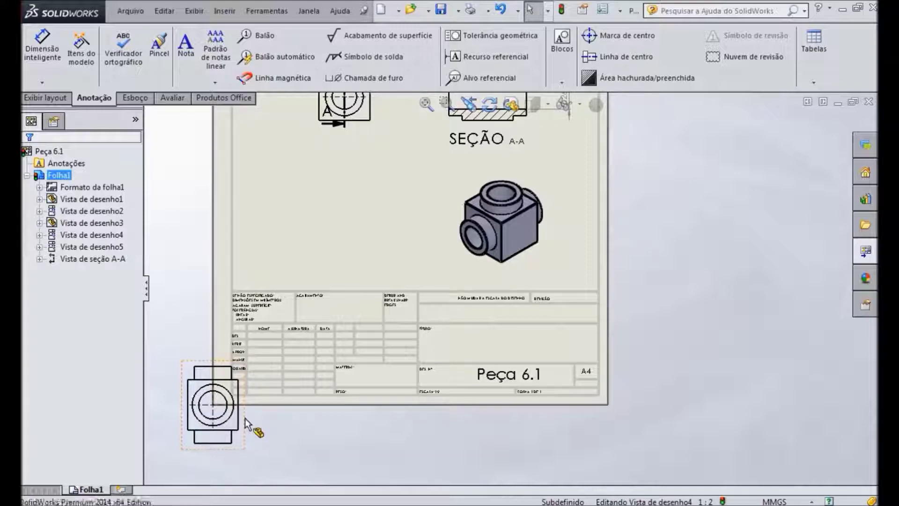
pyautogui.press('Delete')
pyautogui.press('Return')
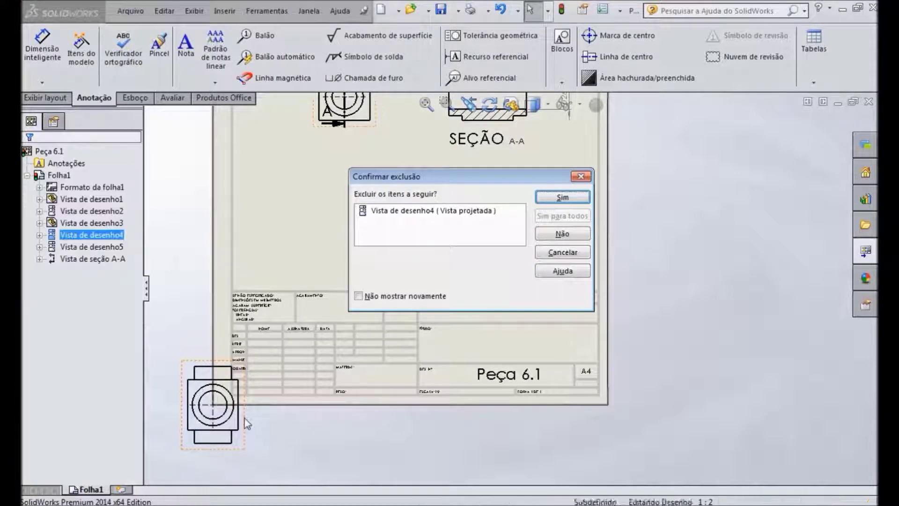
# Zoom and reframe until the whole A4 sheet fills the graphics area.
pyautogui.scroll(2, 364, 199)
pyautogui.scroll(2, 364, 199)
pyautogui.scroll(-3, 518, 316)
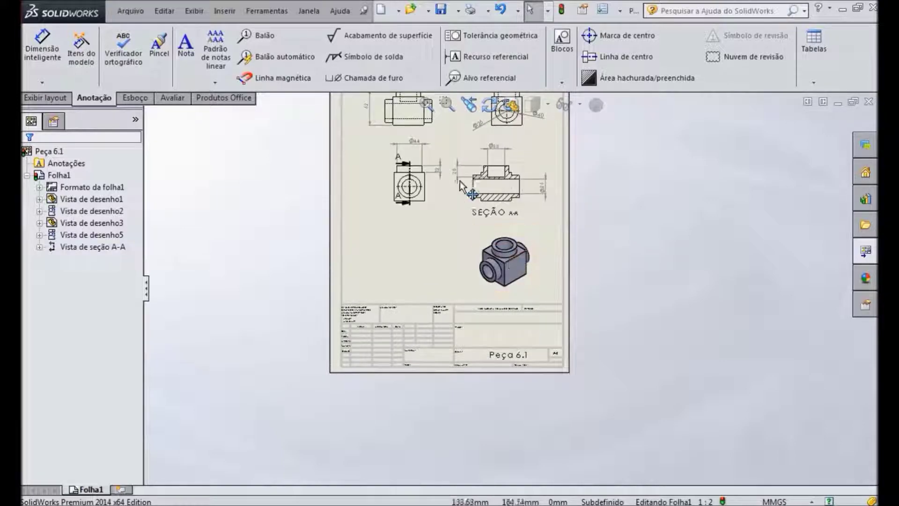
pyautogui.scroll(-2, 496, 377)
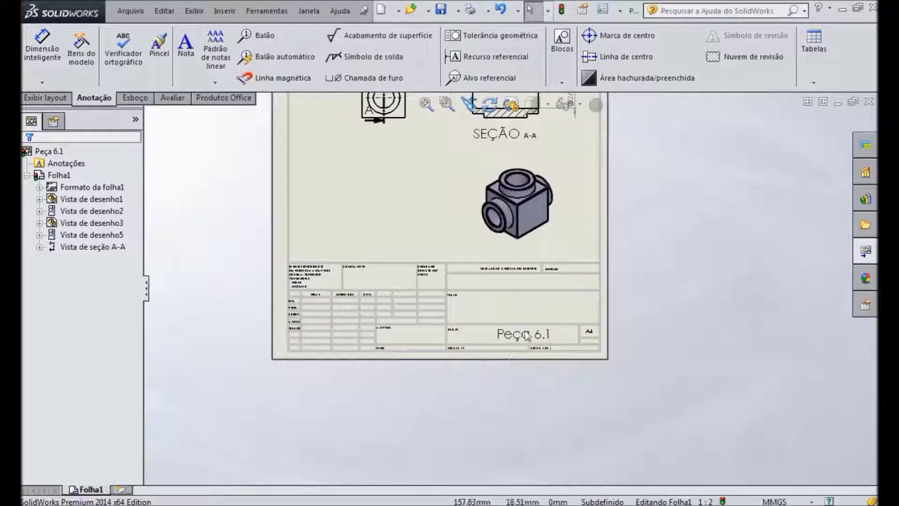
pyautogui.click(513, 338)
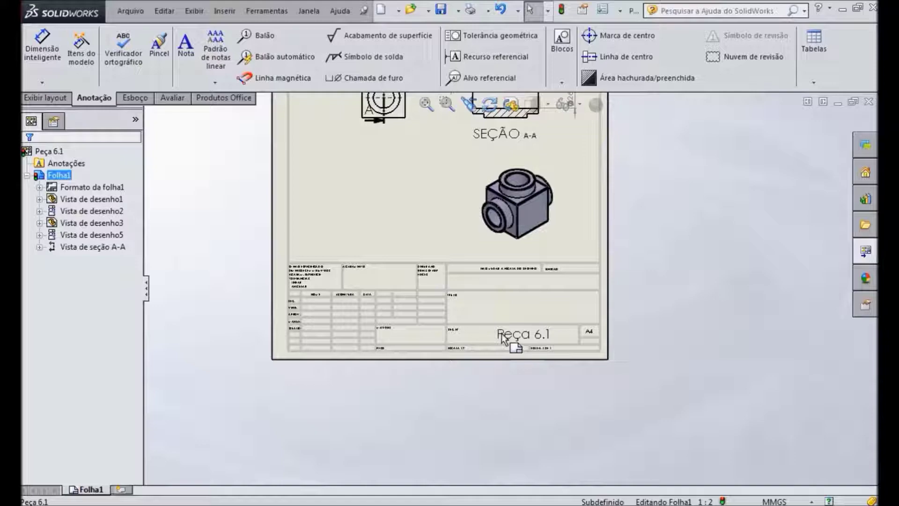
pyautogui.scroll(-1, 524, 336)
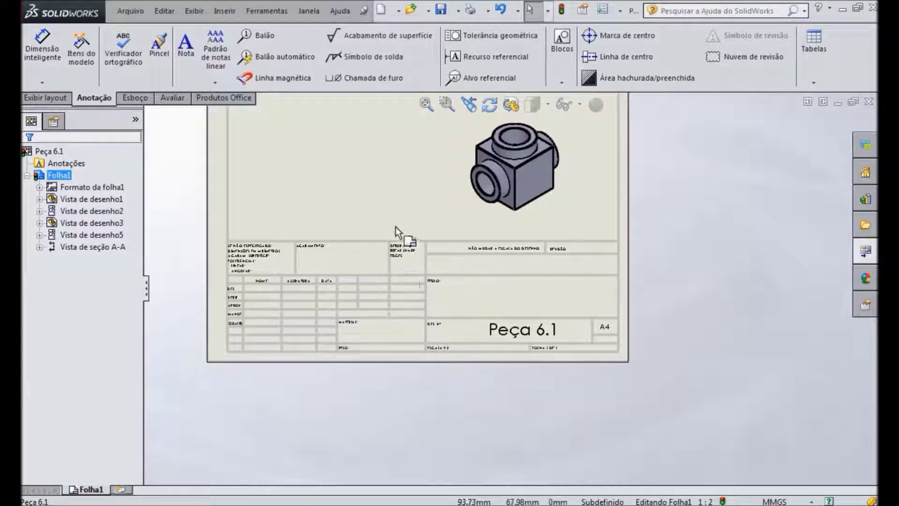
pyautogui.scroll(6, 395, 206)
pyautogui.moveTo(554, 150); pyautogui.dragTo(575, 170, button='middle')
pyautogui.scroll(-2, 577, 174)
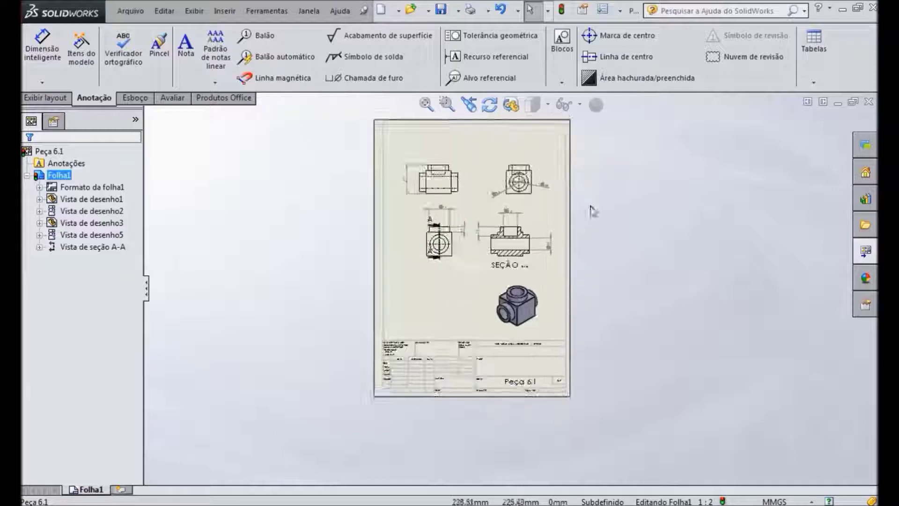
pyautogui.scroll(-1, 591, 200)
pyautogui.scroll(-1, 638, 357)
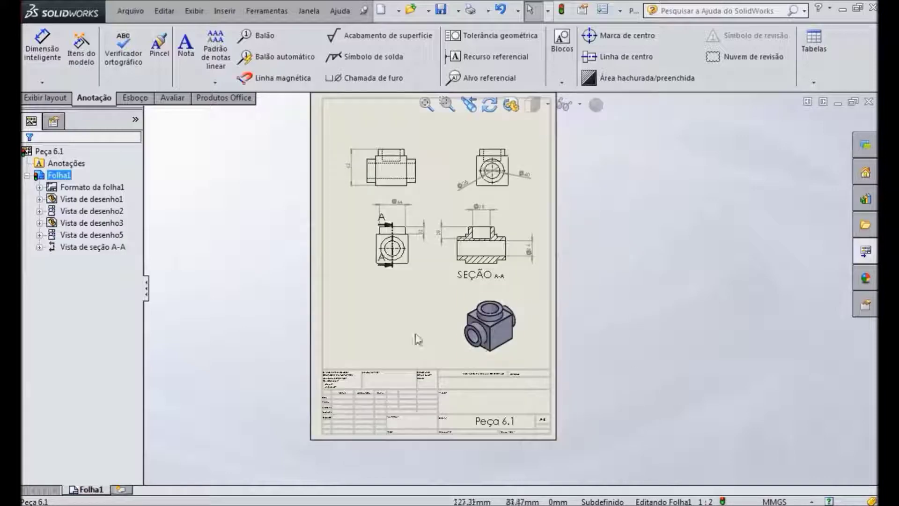
# From the Exibir layout tab, choose Editar o formato da folha on Formato da folha1.
pyautogui.click(51, 98)
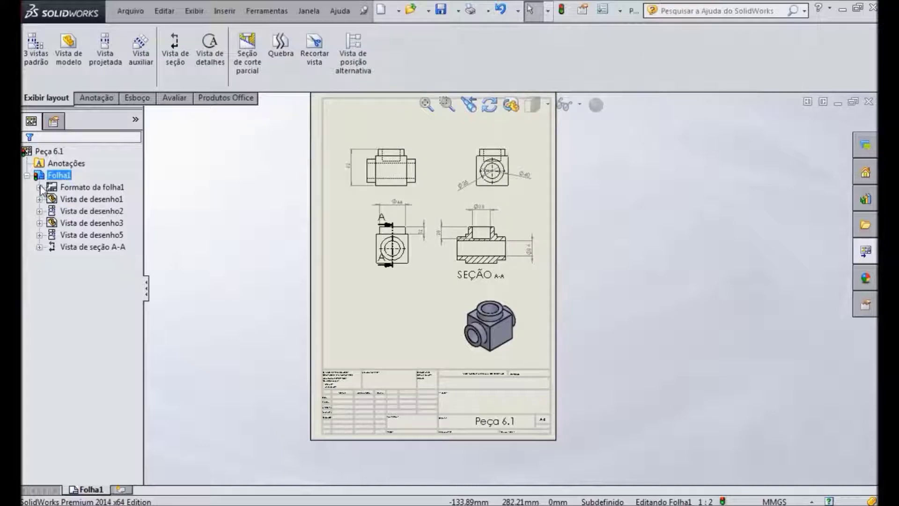
pyautogui.click(77, 189)
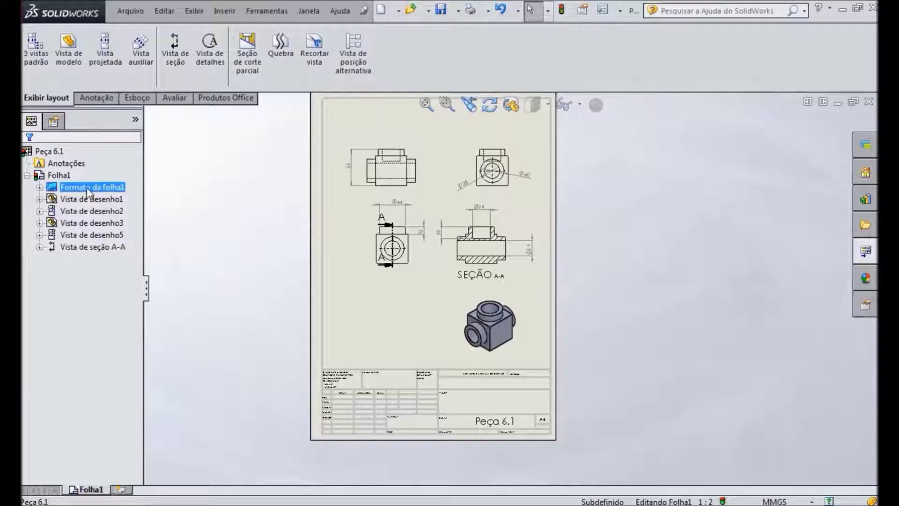
pyautogui.rightClick(87, 189)
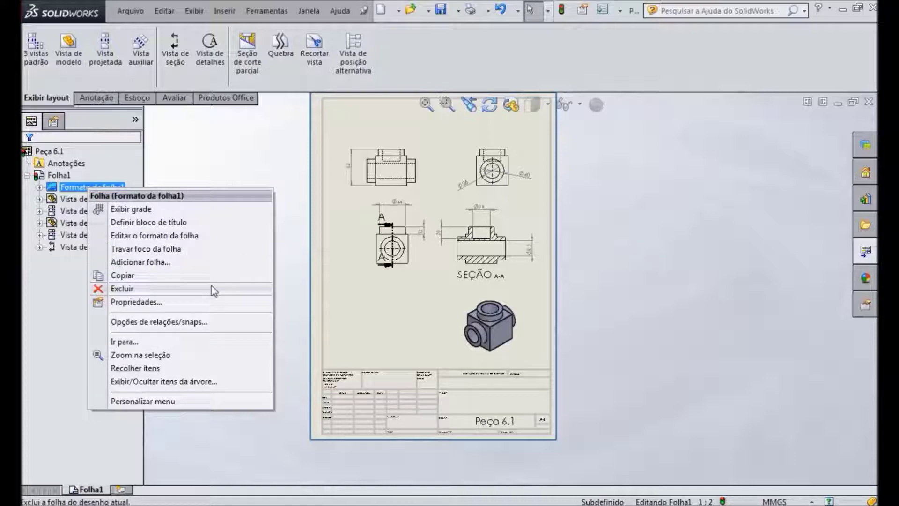
pyautogui.click(194, 235)
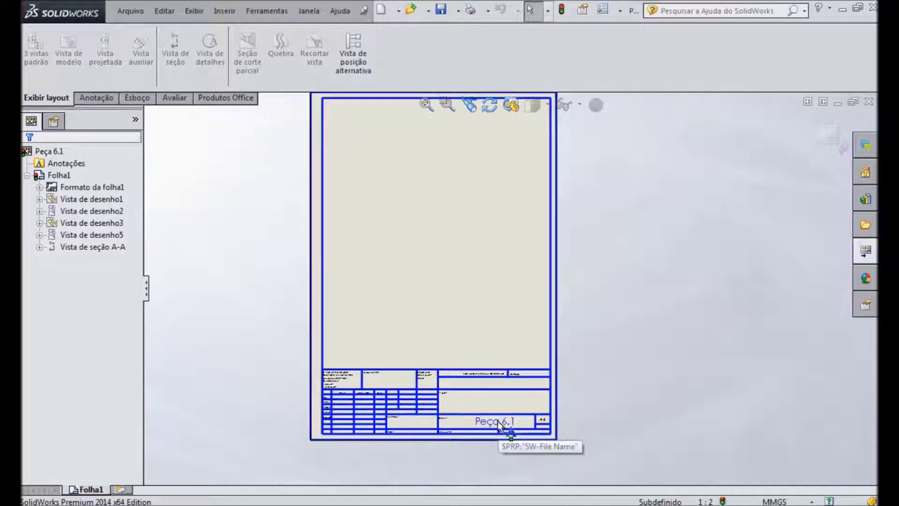
# Copy the Peça 6.1 note into the empty title-block cell above and widen its box.
pyautogui.scroll(-2, 501, 425)
pyautogui.scroll(-3, 510, 421)
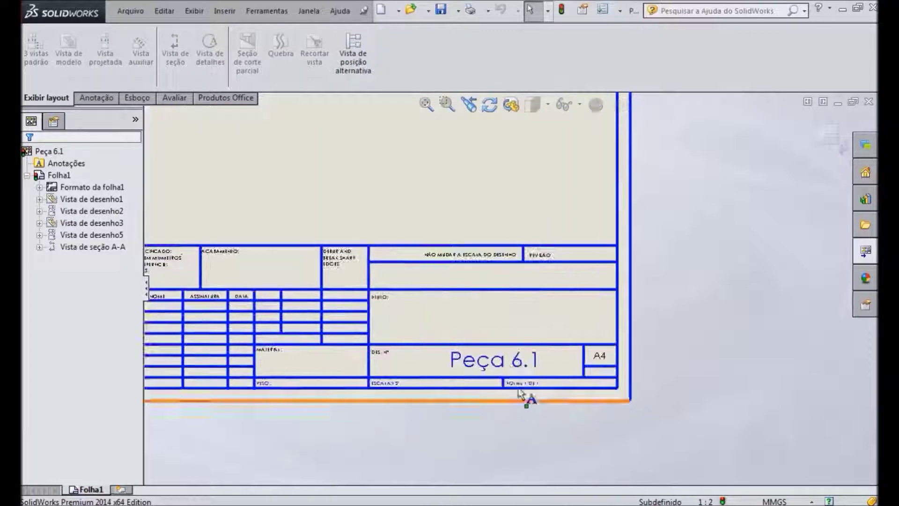
pyautogui.click(497, 365)
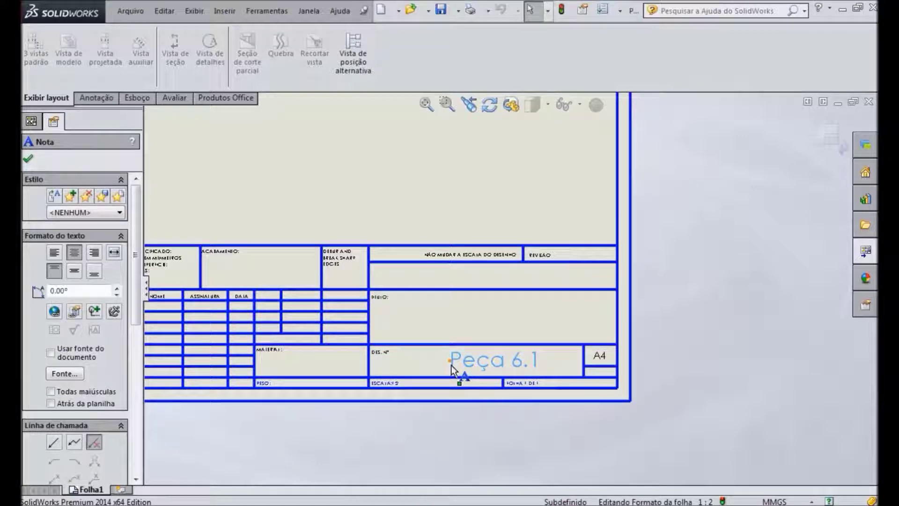
pyautogui.click(473, 357)
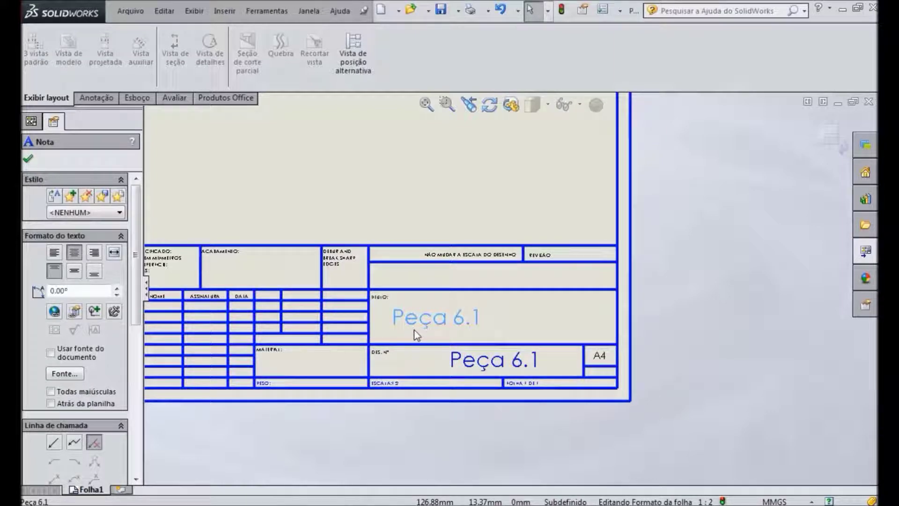
pyautogui.click(421, 328)
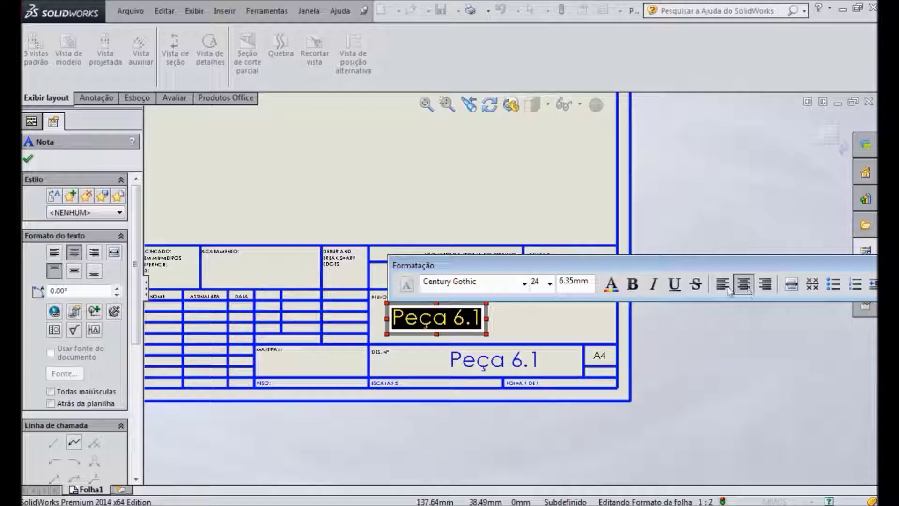
pyautogui.moveTo(487, 319); pyautogui.dragTo(603, 321)
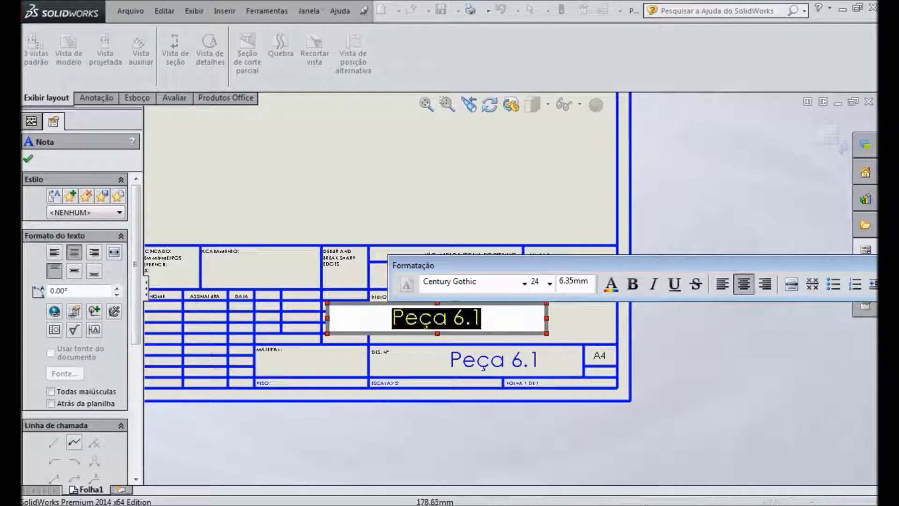
pyautogui.click(557, 320)
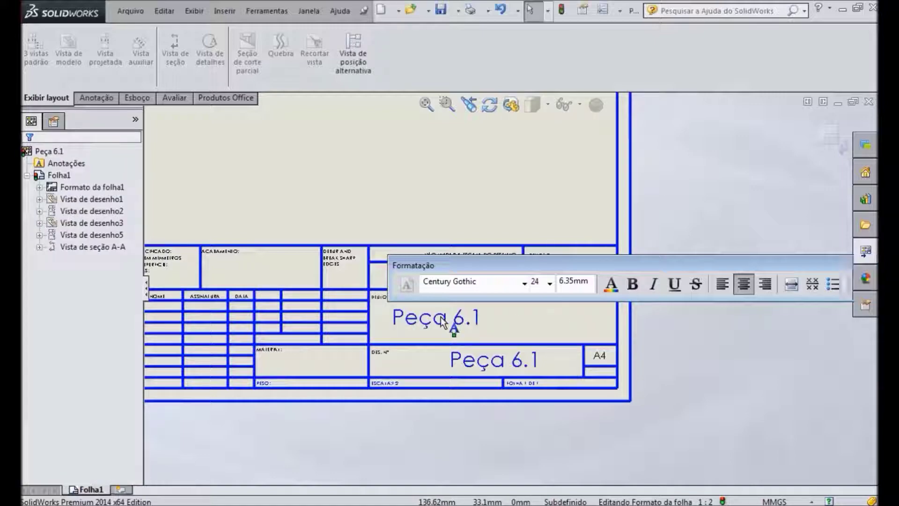
# Left-align the copied Peça 6.1 note's text.
pyautogui.doubleClick(384, 322)
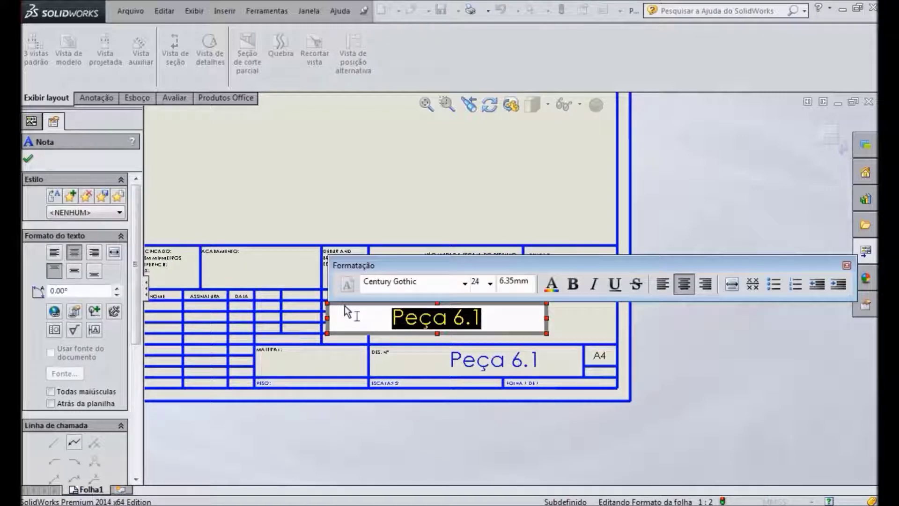
pyautogui.click(369, 309)
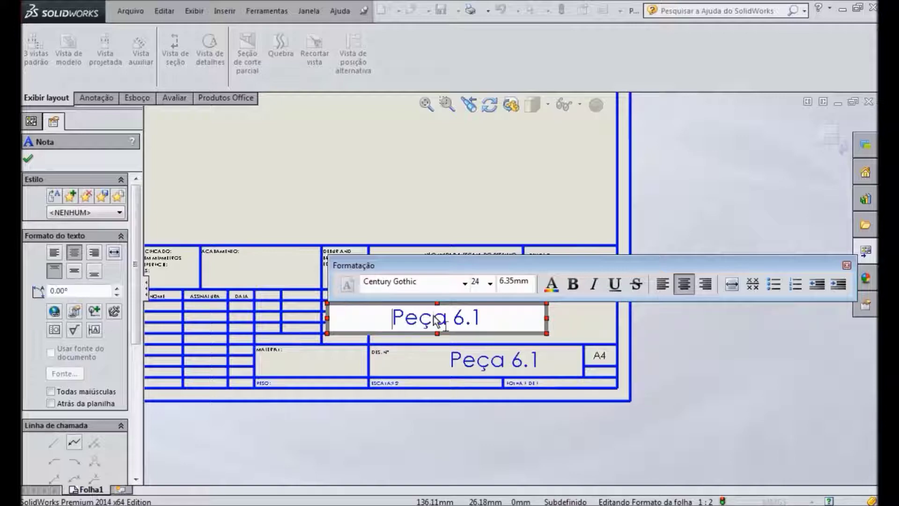
pyautogui.click(668, 285)
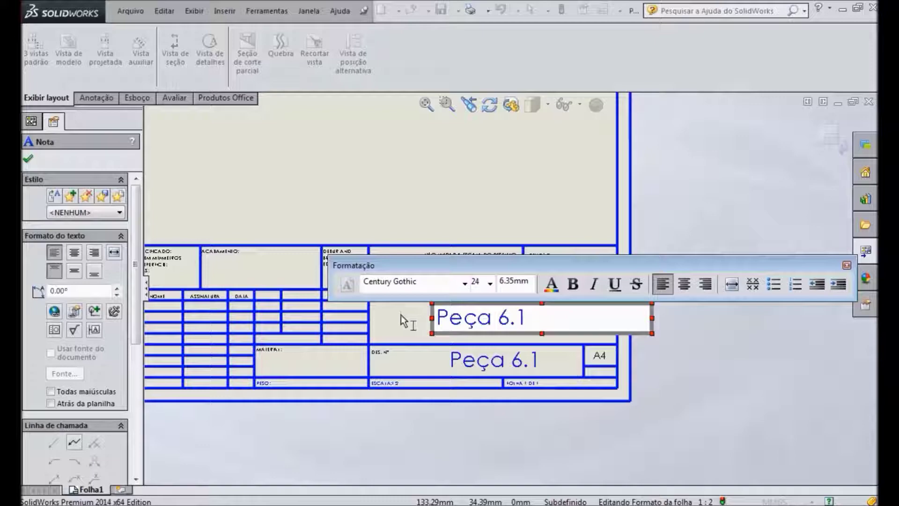
# Resize the copied note's box and replace its text with the author's name.
pyautogui.moveTo(430, 317); pyautogui.dragTo(377, 317)
pyautogui.moveTo(650, 317); pyautogui.dragTo(607, 318)
pyautogui.click(425, 322)
pyautogui.hotkey('ctrl', 'a')
pyautogui.write('Pro')
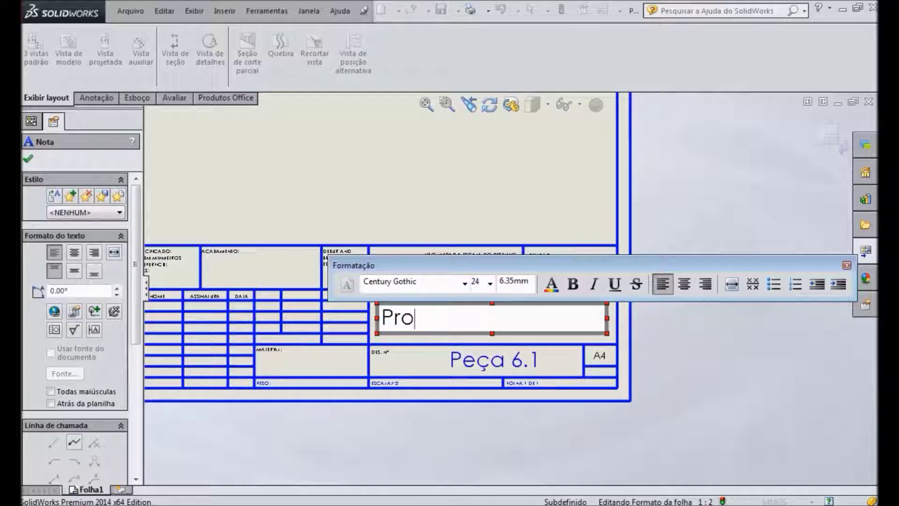
pyautogui.write('f° Bruno Leite')
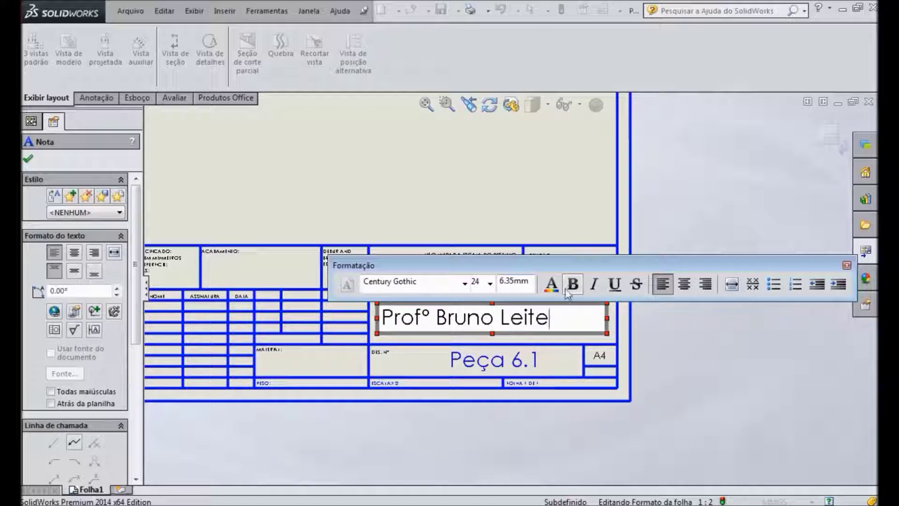
pyautogui.click(706, 357)
pyautogui.click(676, 382)
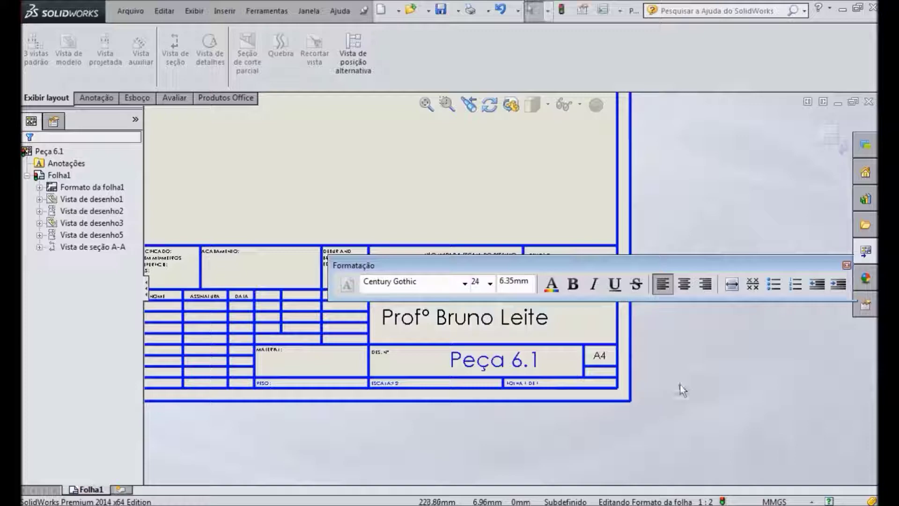
pyautogui.scroll(1, 495, 337)
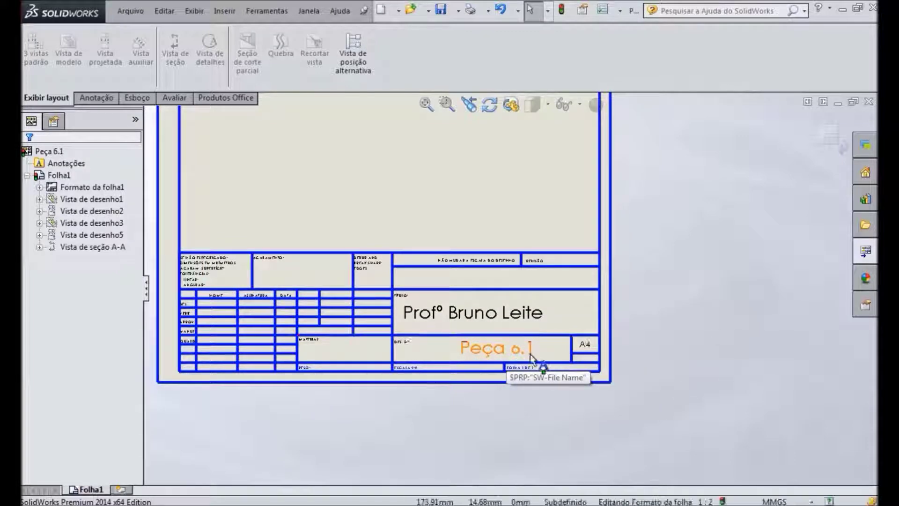
pyautogui.scroll(3, 433, 170)
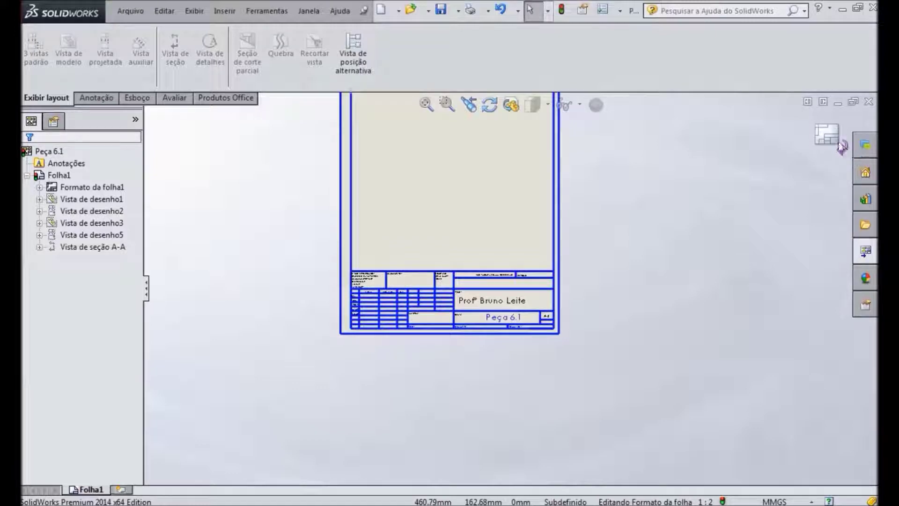
# Exit sheet-format editing and zoom to fit so all views show above the title block.
pyautogui.click(834, 134)
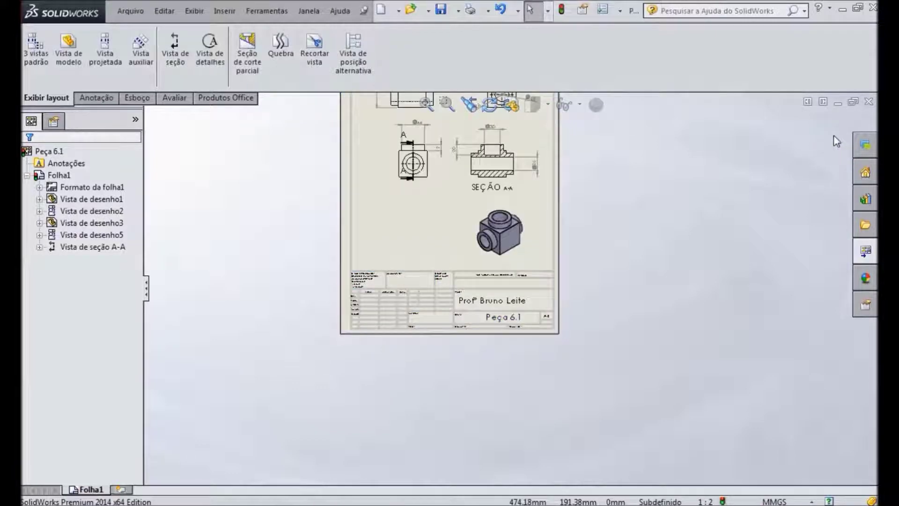
pyautogui.press('z')
pyautogui.scroll(-5, 503, 291)
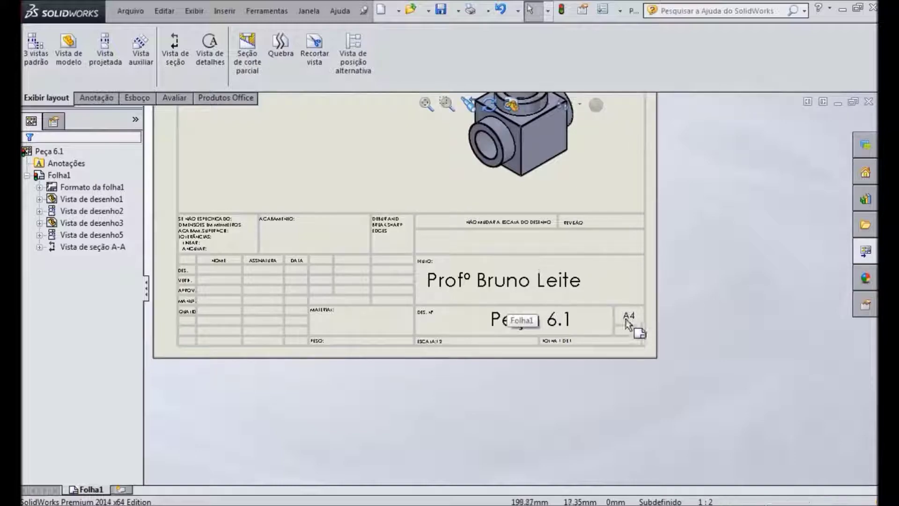
pyautogui.press('z')
pyautogui.scroll(2, 522, 194)
pyautogui.scroll(-4, 525, 179)
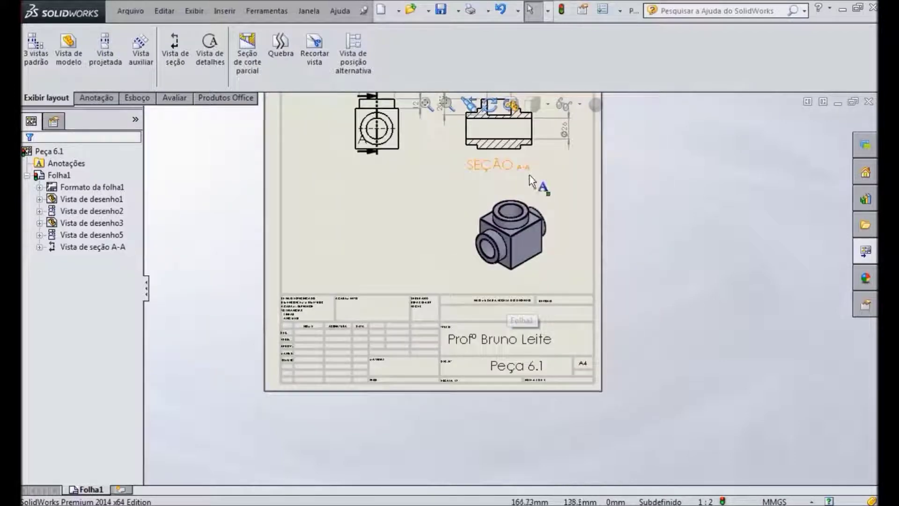
pyautogui.scroll(2, 519, 187)
pyautogui.scroll(2, 507, 134)
pyautogui.scroll(-2, 507, 134)
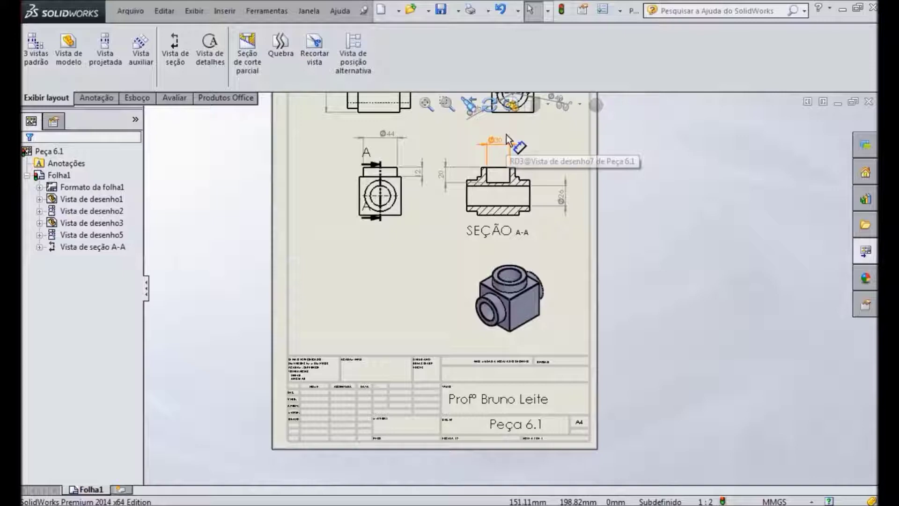
pyautogui.scroll(2, 508, 136)
pyautogui.scroll(-2, 510, 136)
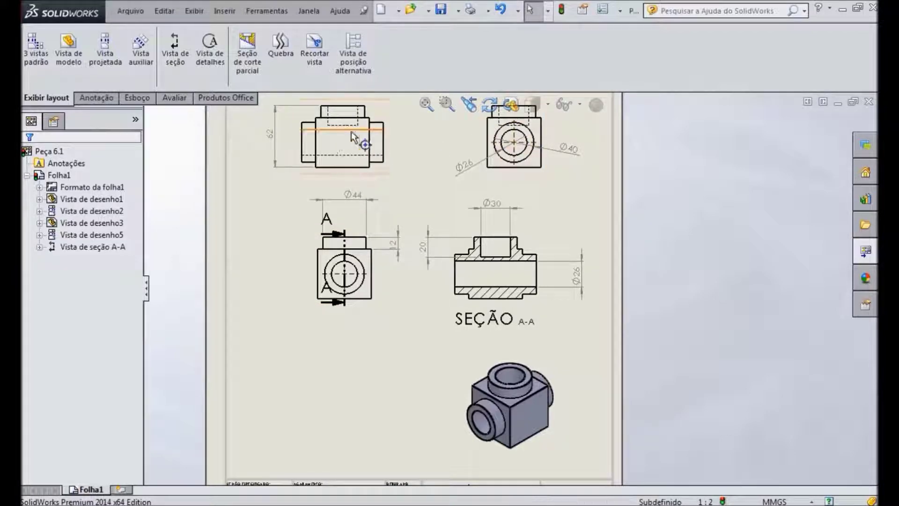
pyautogui.press('f')
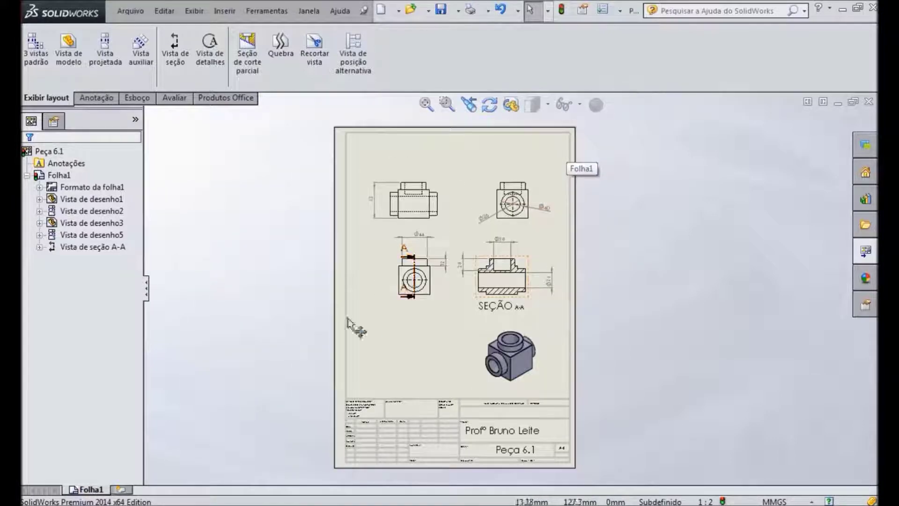
# Print the sheet to the Adobe PDF printer after reviewing its document properties.
pyautogui.click(472, 9)
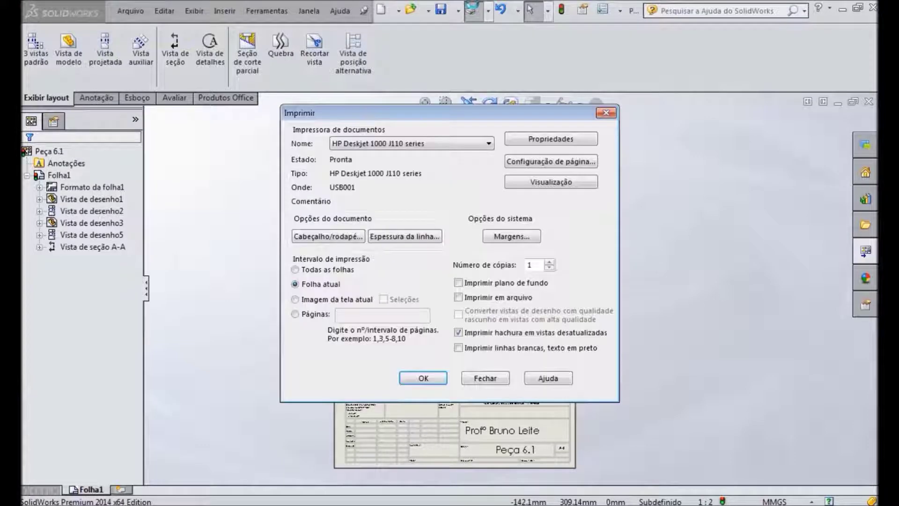
pyautogui.click(571, 139)
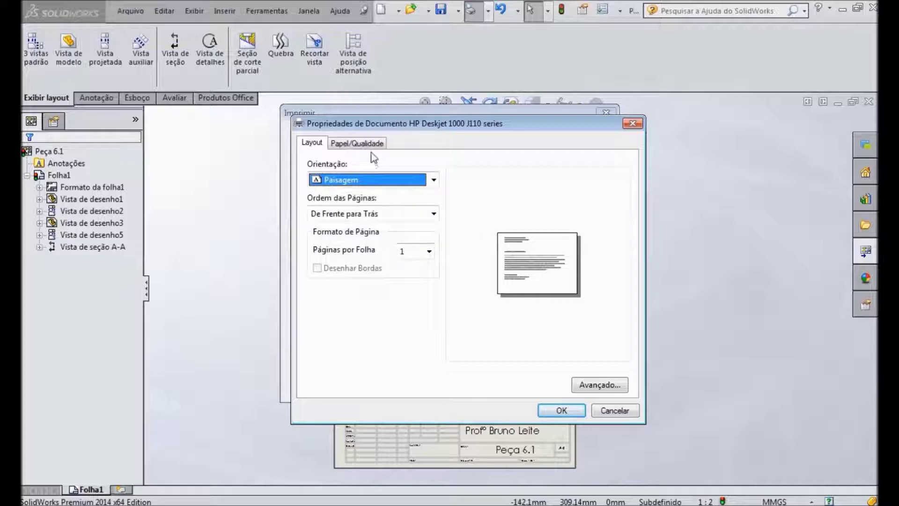
pyautogui.click(604, 387)
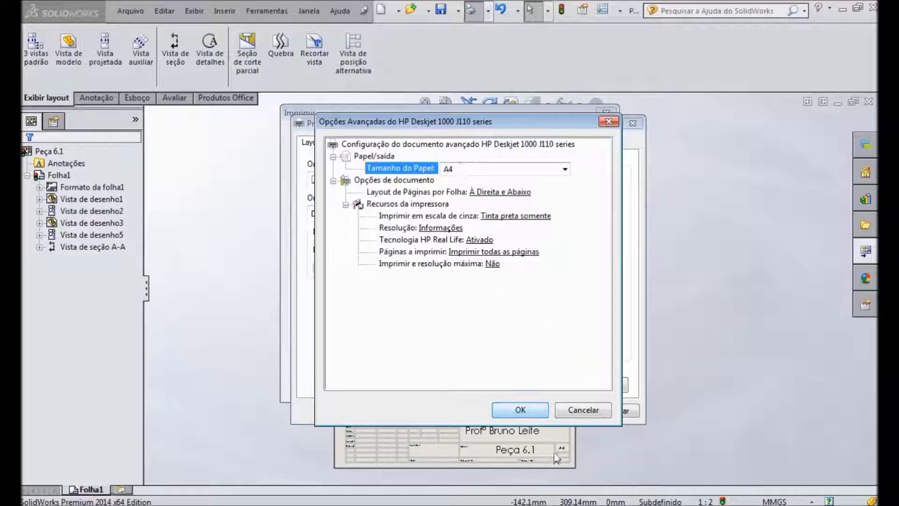
pyautogui.click(521, 410)
pyautogui.click(561, 410)
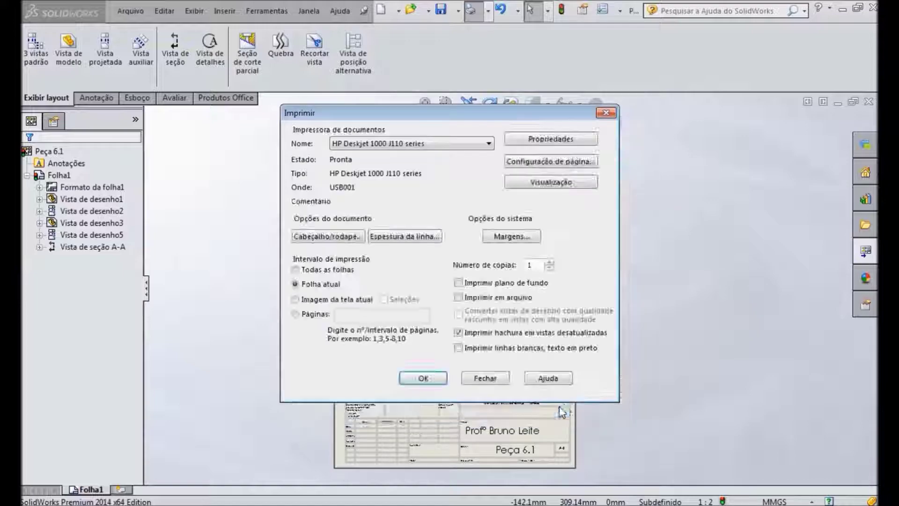
pyautogui.click(433, 144)
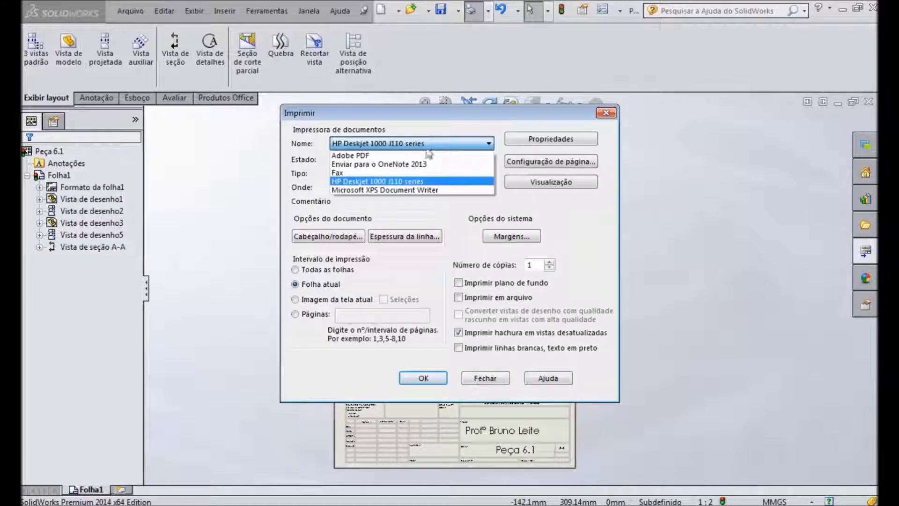
pyautogui.click(356, 153)
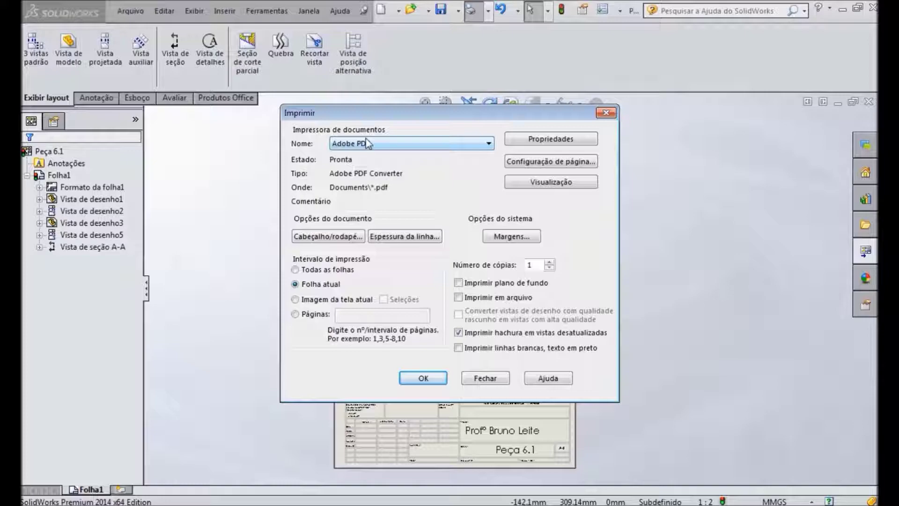
pyautogui.click(419, 381)
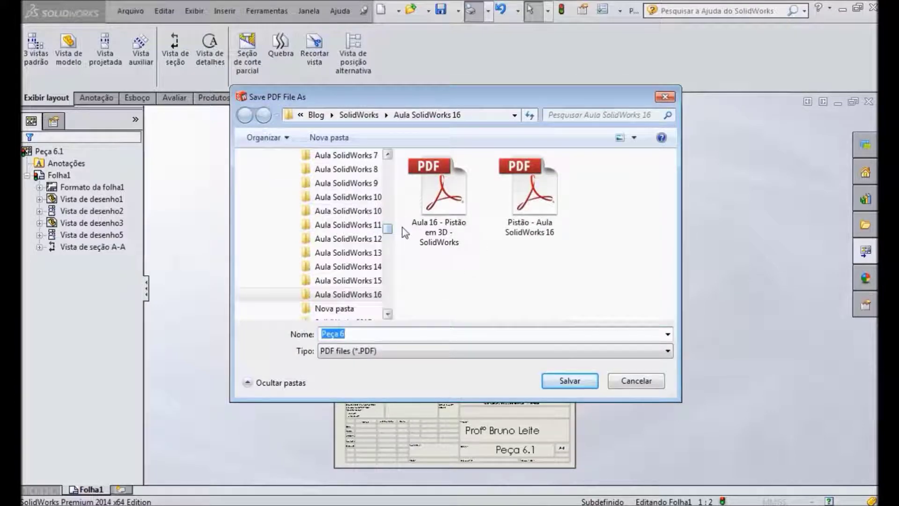
# Save the PDF as Peça 6.1 in the Aula SolidWorks 6.1 folder.
pyautogui.click(369, 115)
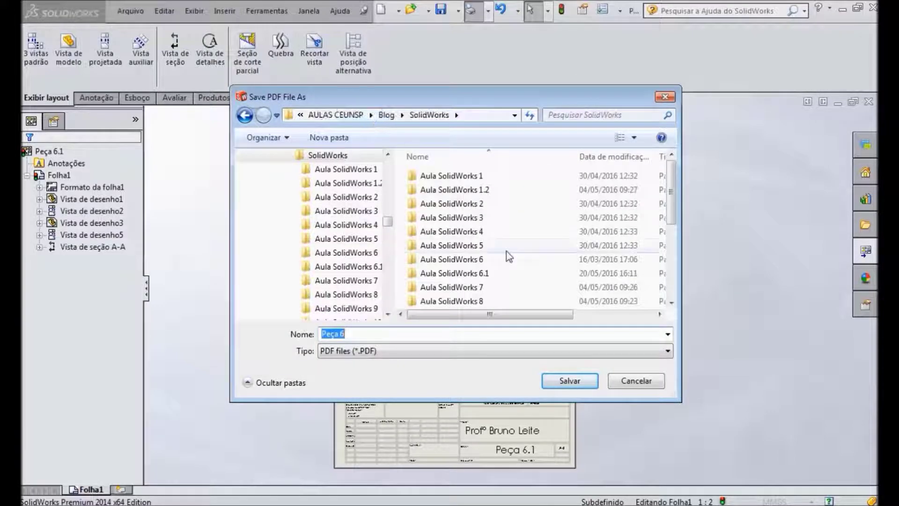
pyautogui.doubleClick(507, 274)
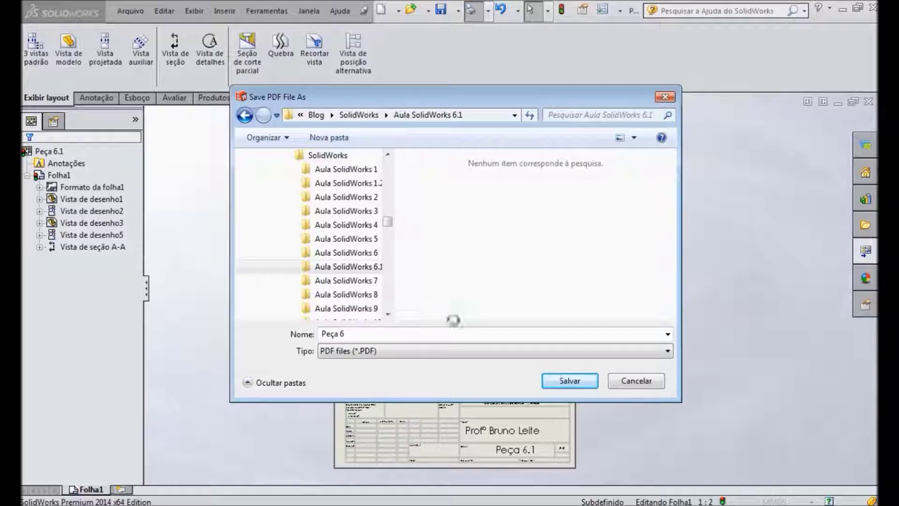
pyautogui.click(379, 335)
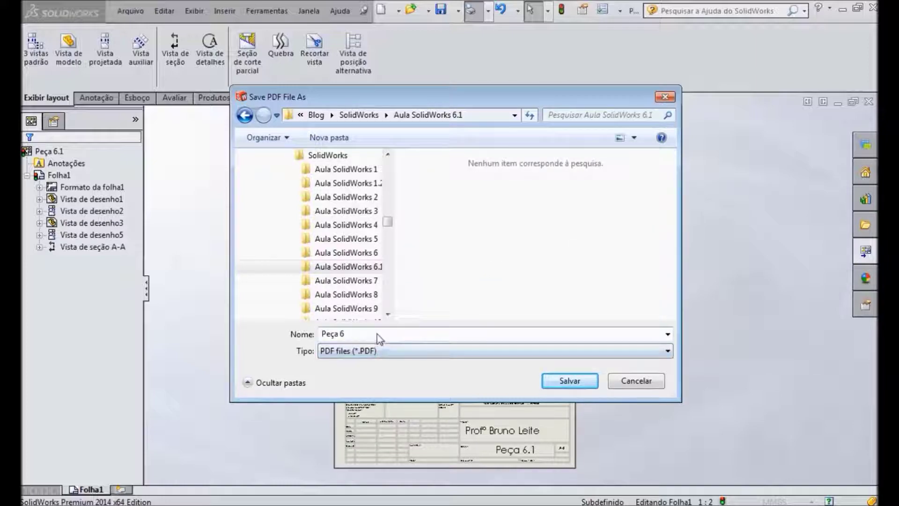
pyautogui.click(341, 333)
pyautogui.click(347, 332)
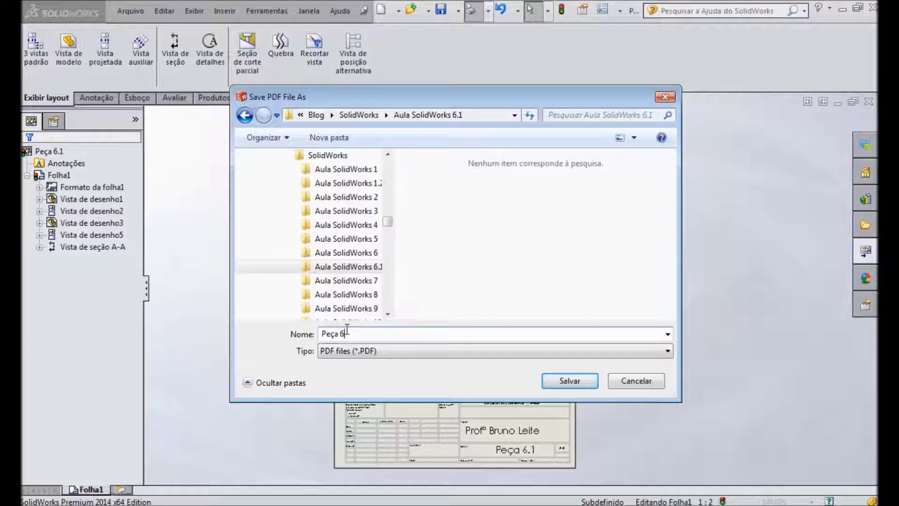
pyautogui.write('.1')
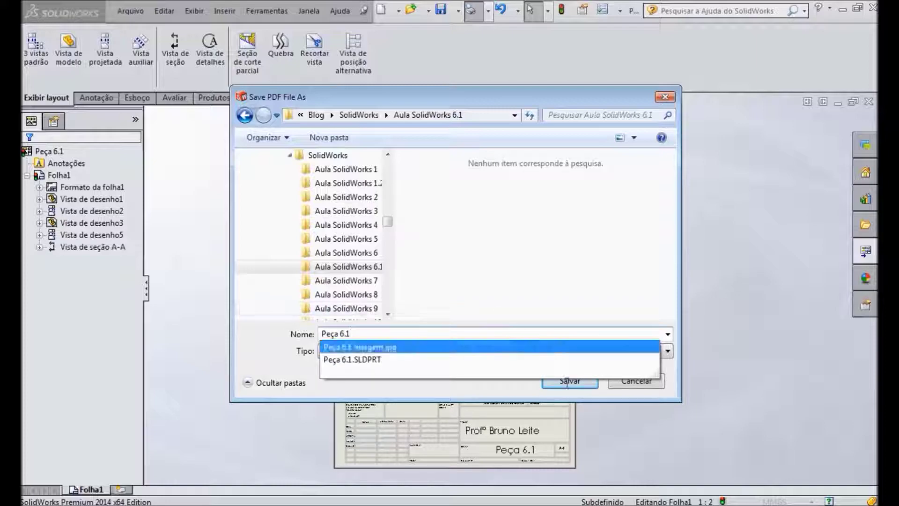
pyautogui.click(566, 281)
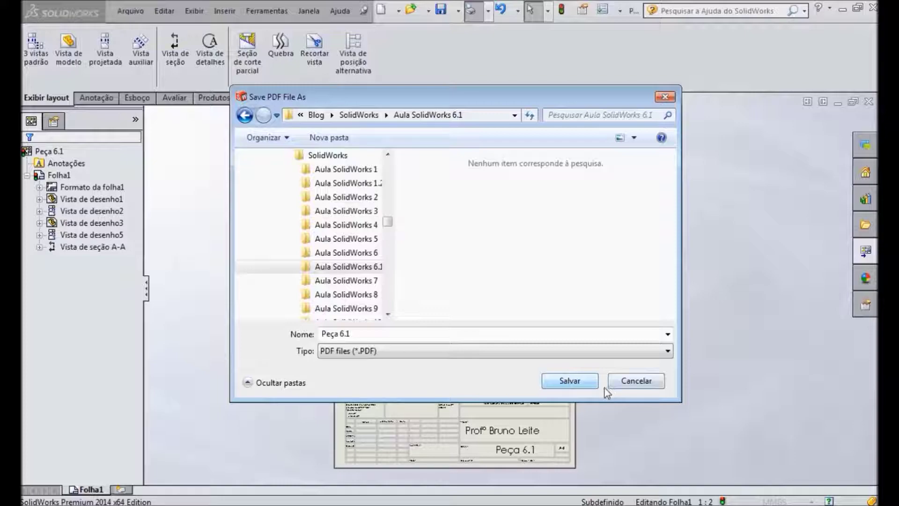
pyautogui.click(555, 384)
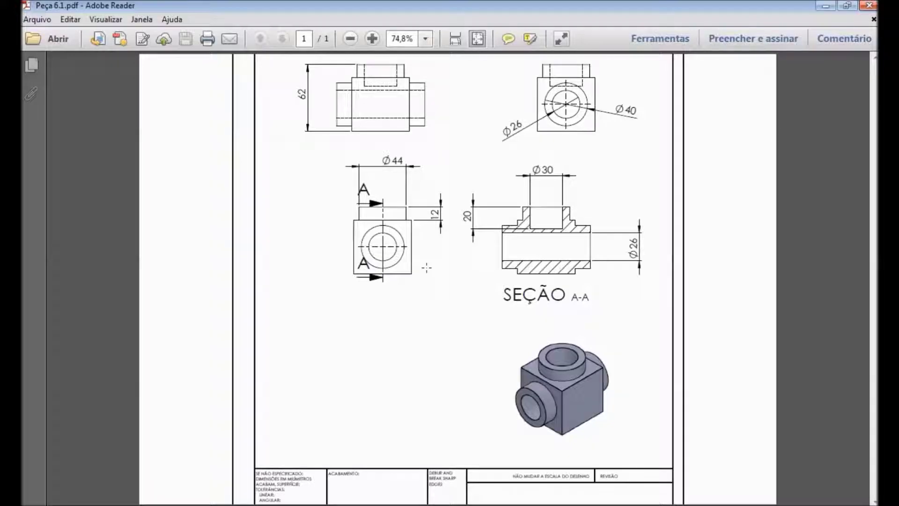
# Review the landscape Peça 6.1 PDF in Adobe Reader, then close Reader.
pyautogui.keyDown('ctrl'); pyautogui.scroll(-2, 425, 267); pyautogui.keyUp('ctrl')
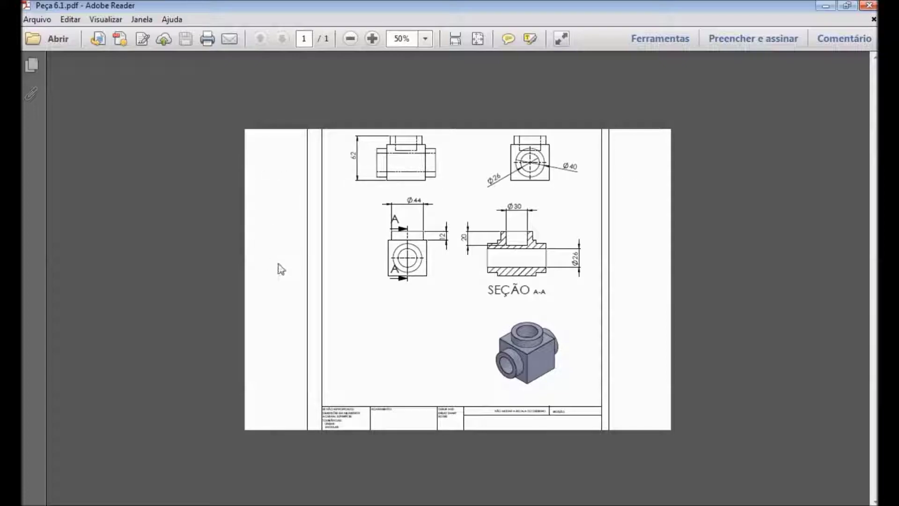
pyautogui.click(870, 6)
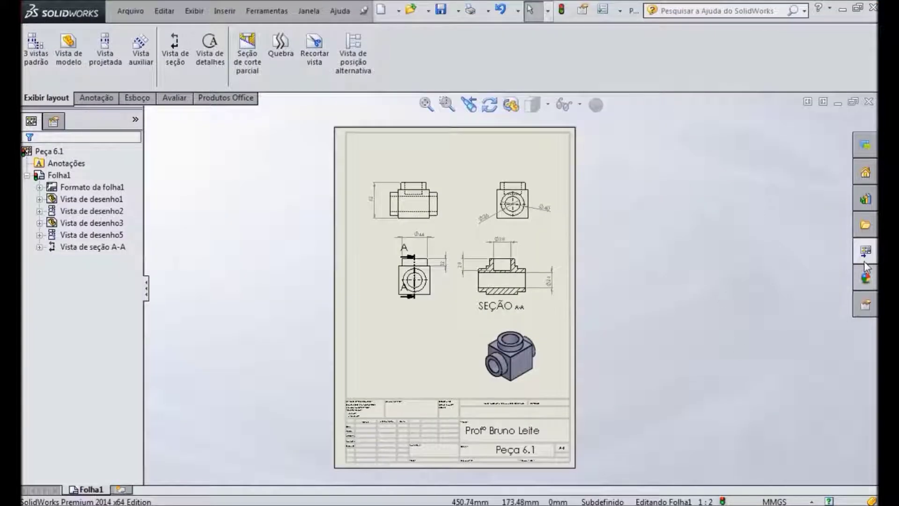
# Set the Adobe PDF layout orientation to Retrato (portrait) and print the sheet again.
pyautogui.click(472, 10)
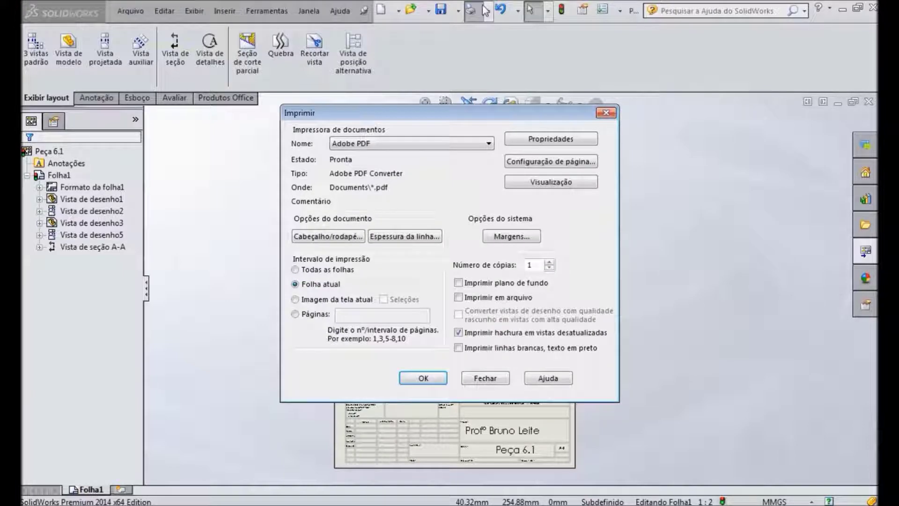
pyautogui.click(544, 142)
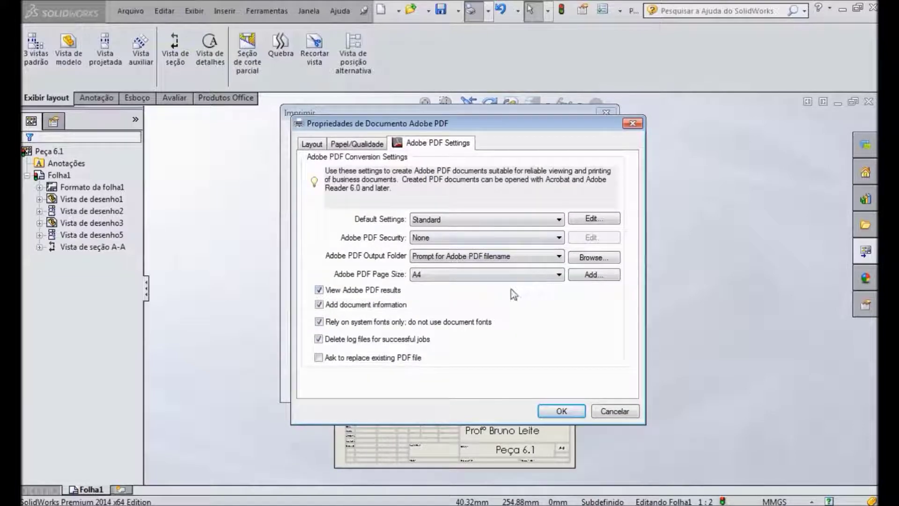
pyautogui.click(359, 144)
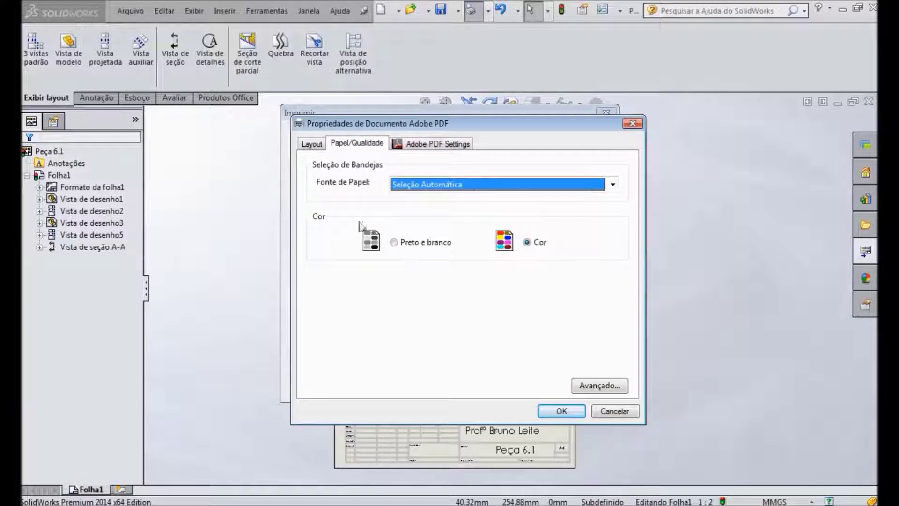
pyautogui.click(321, 146)
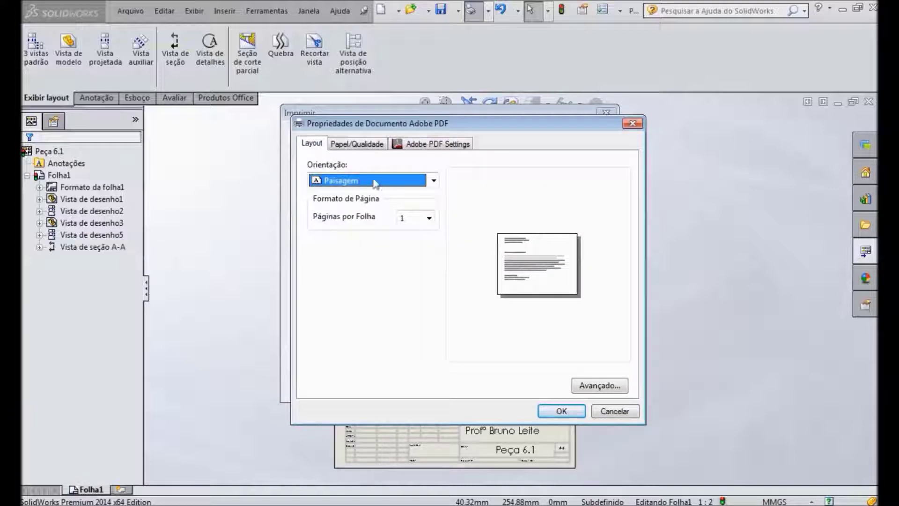
pyautogui.click(434, 181)
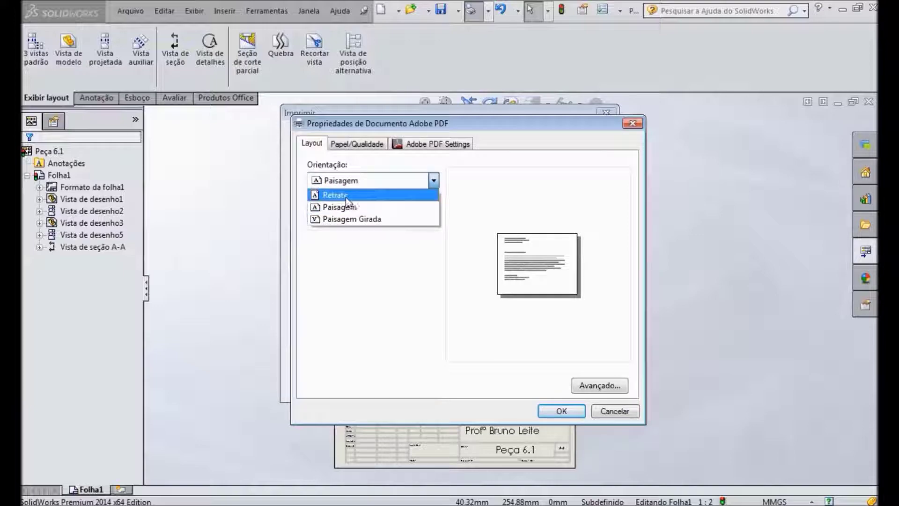
pyautogui.click(410, 192)
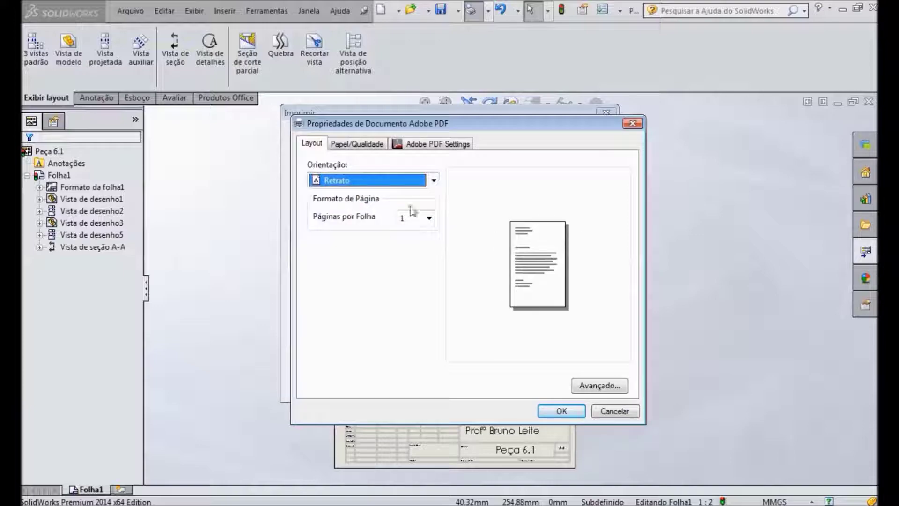
pyautogui.click(564, 412)
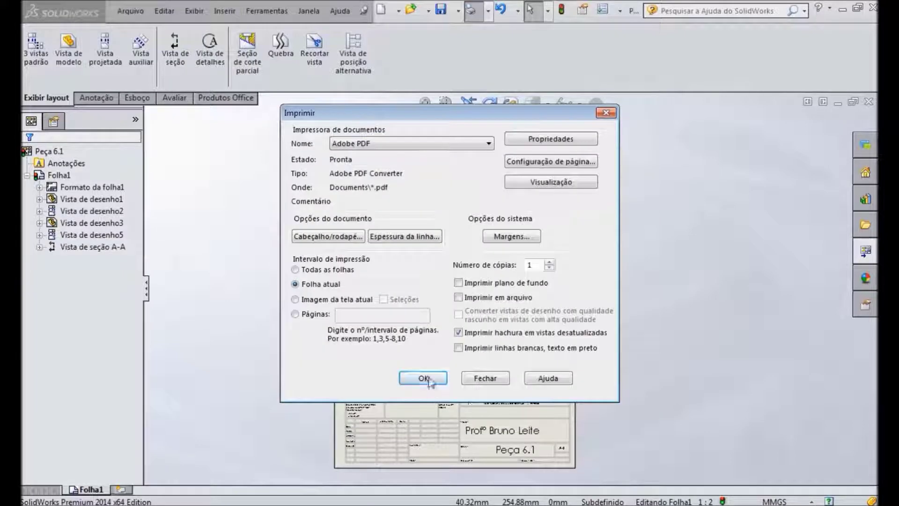
pyautogui.click(424, 378)
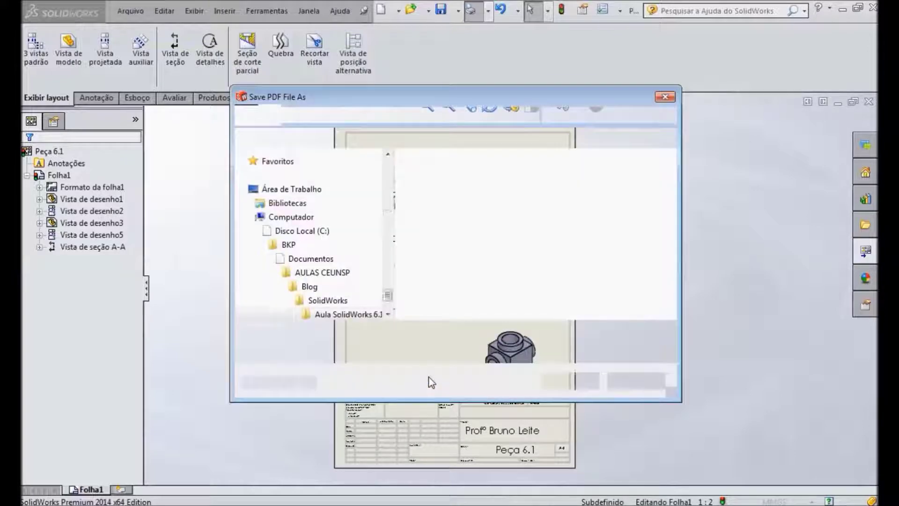
# Save over the existing Peça 6.1.pdf, confirming the replacement.
pyautogui.click(443, 208)
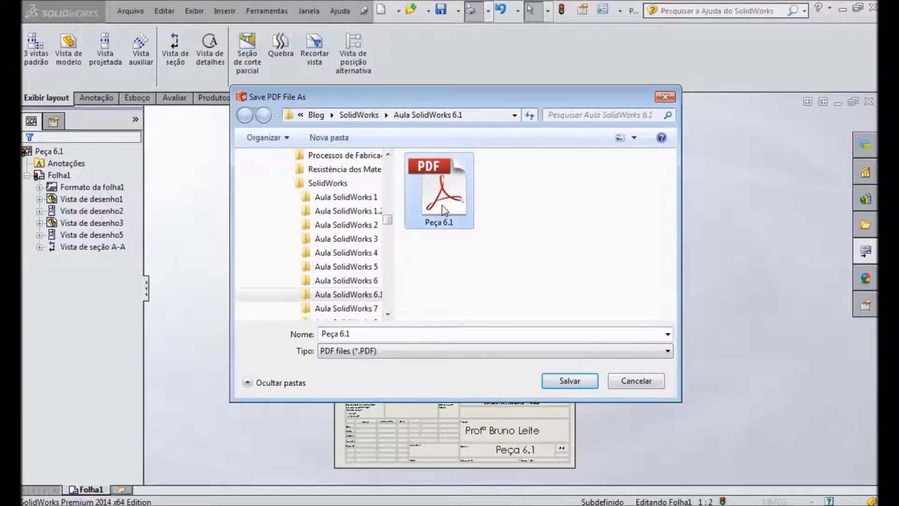
pyautogui.click(580, 383)
pyautogui.click(499, 263)
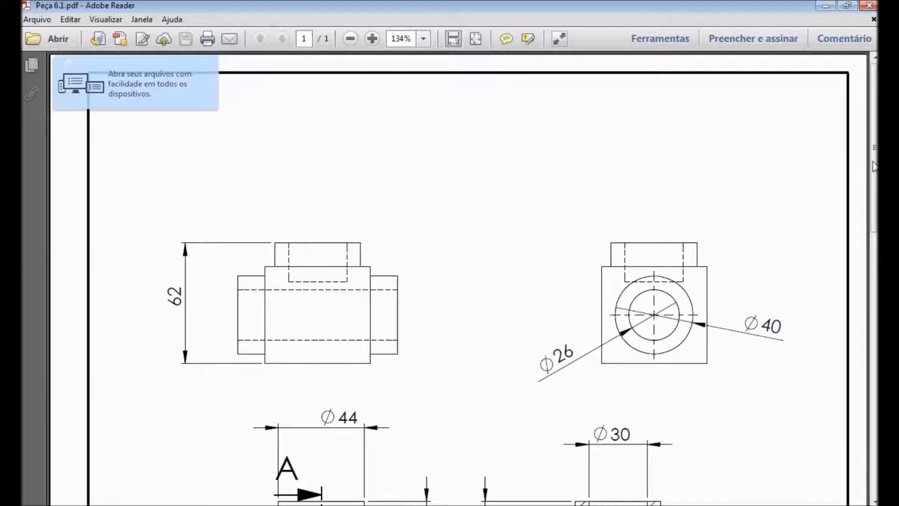
# Scroll through Peça 6.1.pdf in Adobe Reader to review the full portrait A4 drawing and title block.
pyautogui.scroll(-5, 426, 253)
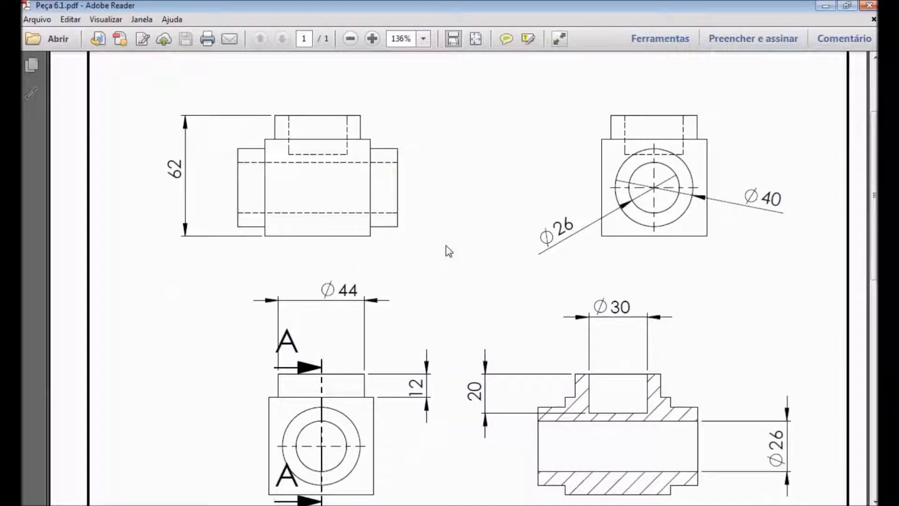
pyautogui.keyDown('ctrl'); pyautogui.scroll(-3, 446, 245); pyautogui.keyUp('ctrl')
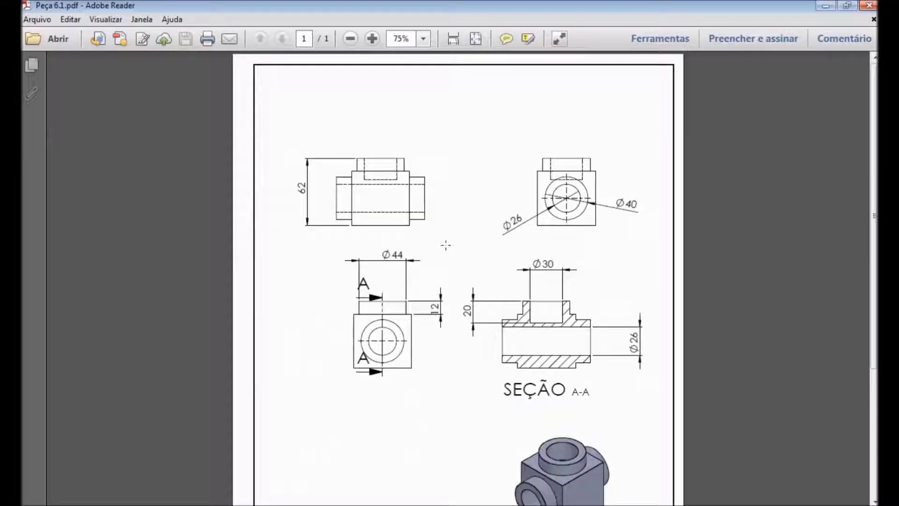
pyautogui.keyDown('ctrl'); pyautogui.scroll(-2, 446, 245); pyautogui.keyUp('ctrl')
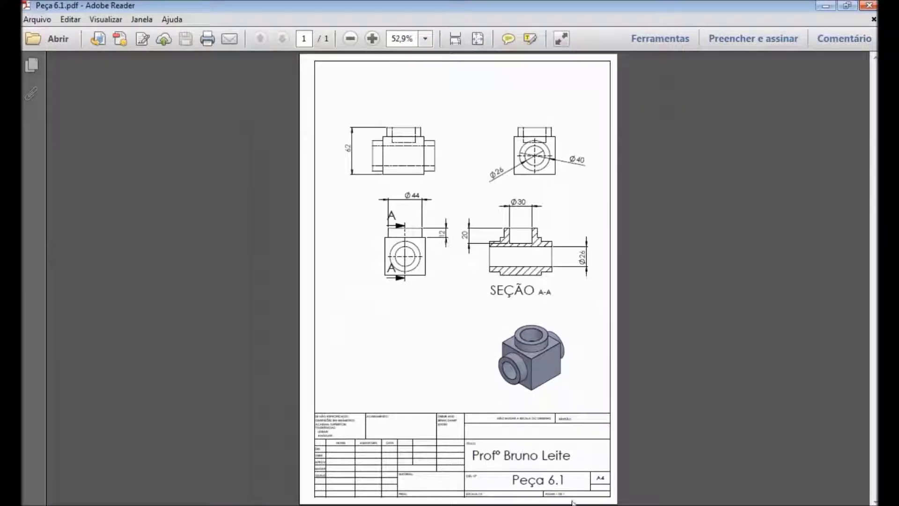